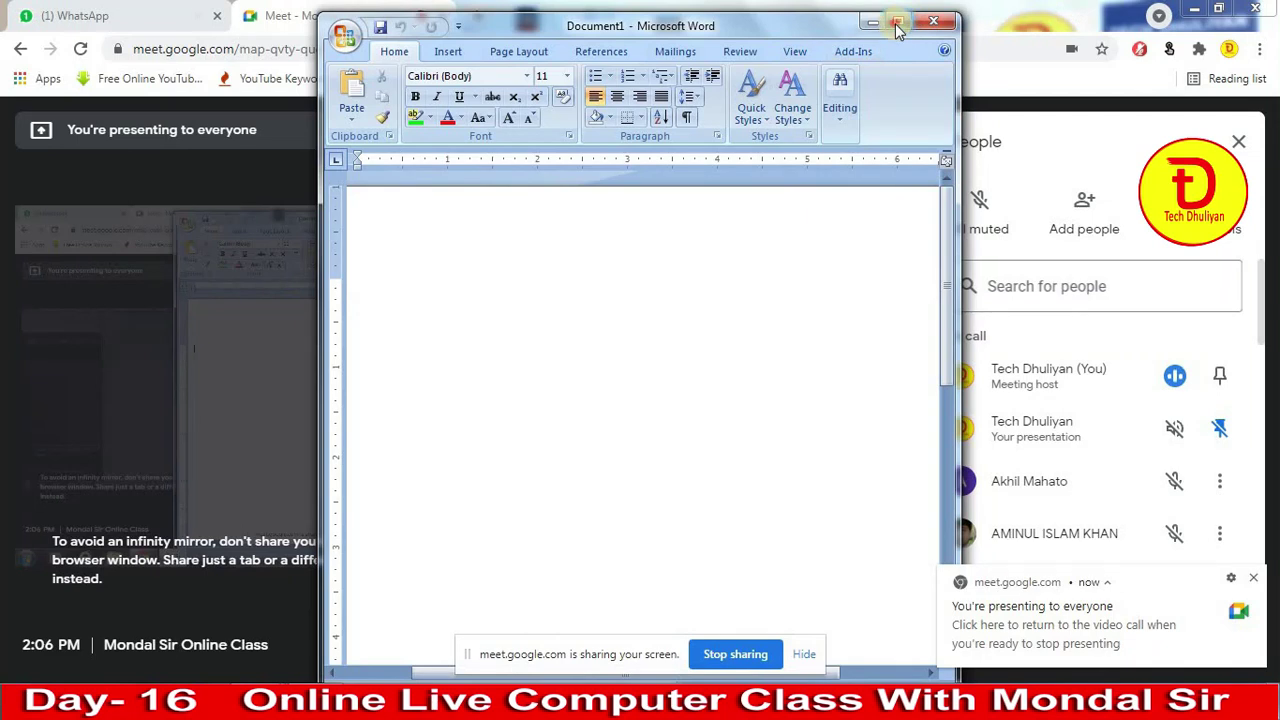
- Maximize Word, set the font size to 16, and insert one sample paragraph with =rand(1)
left_click(900, 22)
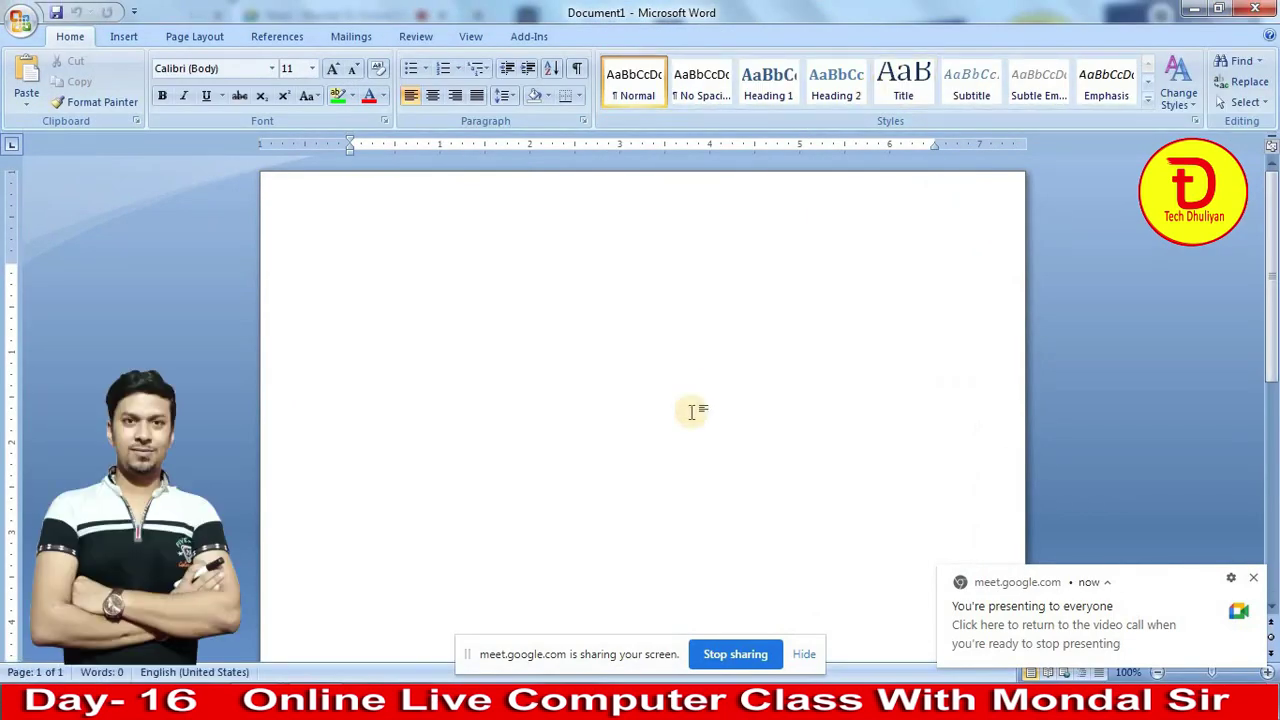
key("ctrl+shift+period")
key("ctrl+shift+period")
key("ctrl+shift+period")
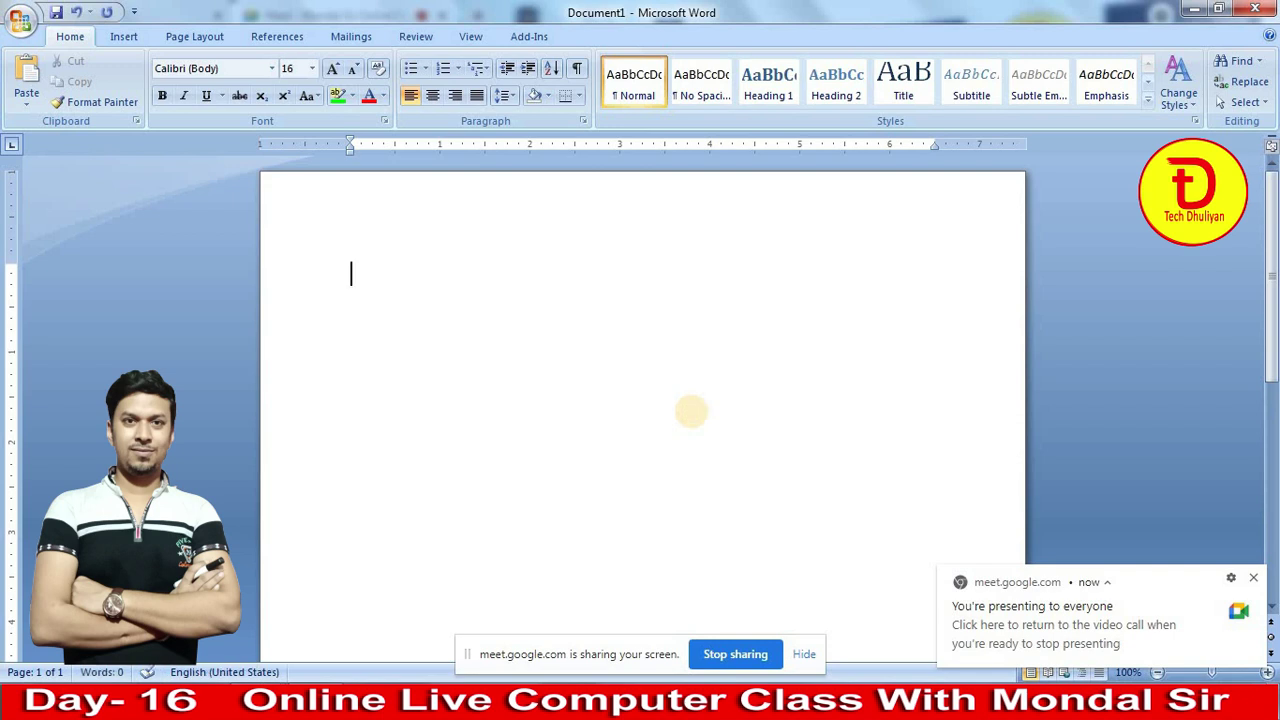
type("=rand(1)")
key("Return")
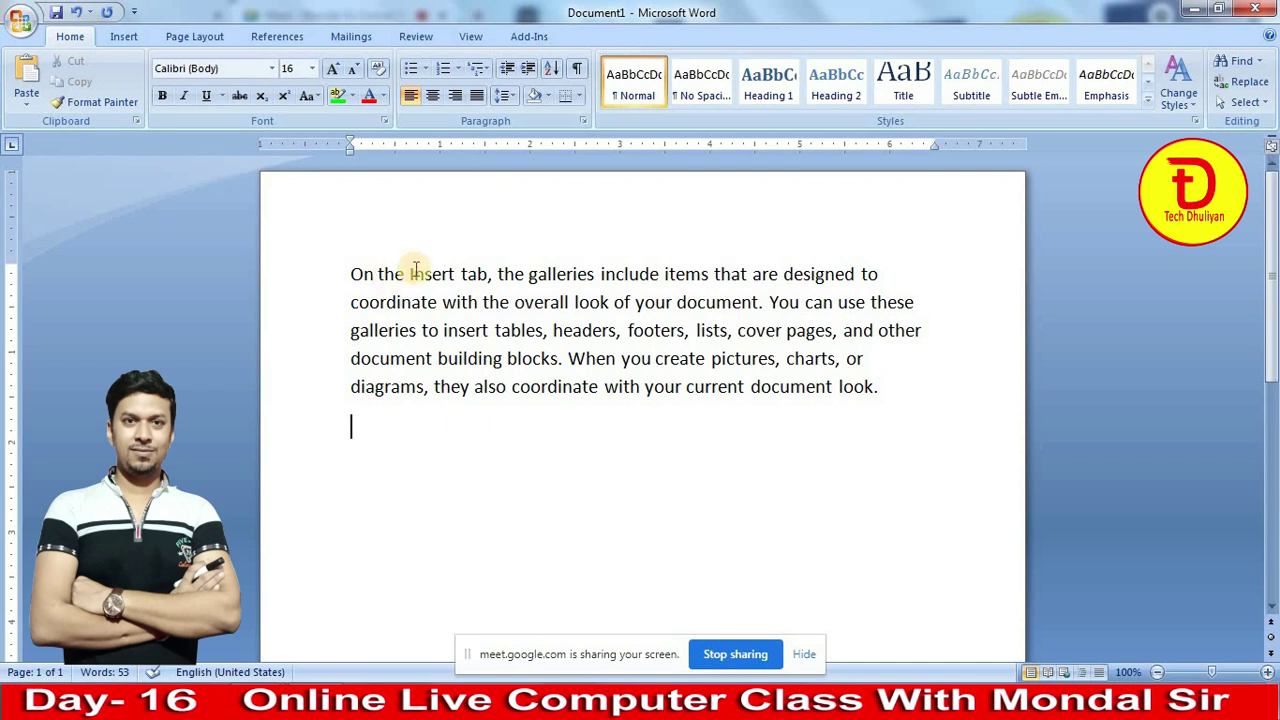
- Insert paragraph breaks inside items, galleries, headers, pictures and document, and before 'also'
left_click(676, 276)
key("Return")
left_click(641, 345)
key("Return")
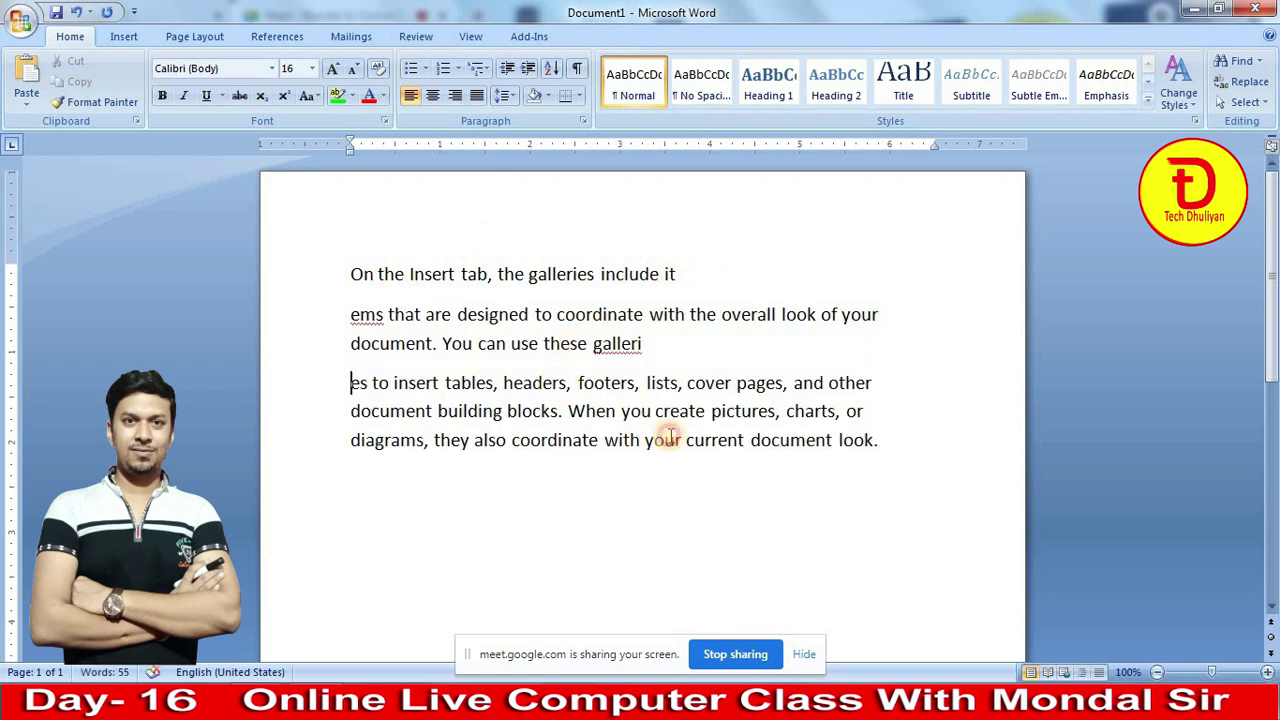
left_click(552, 383)
key("Return")
left_click(769, 452)
key("Return")
left_click(507, 455)
key("Return")
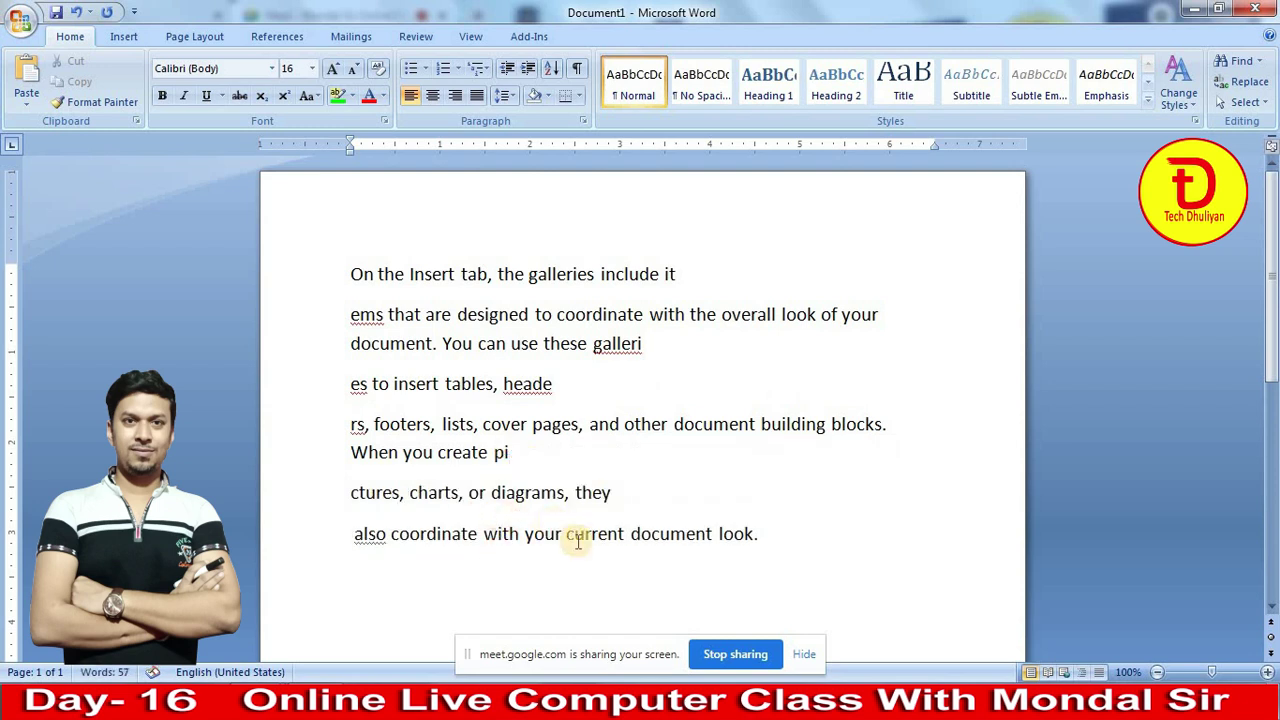
left_click(730, 424)
key("Return")
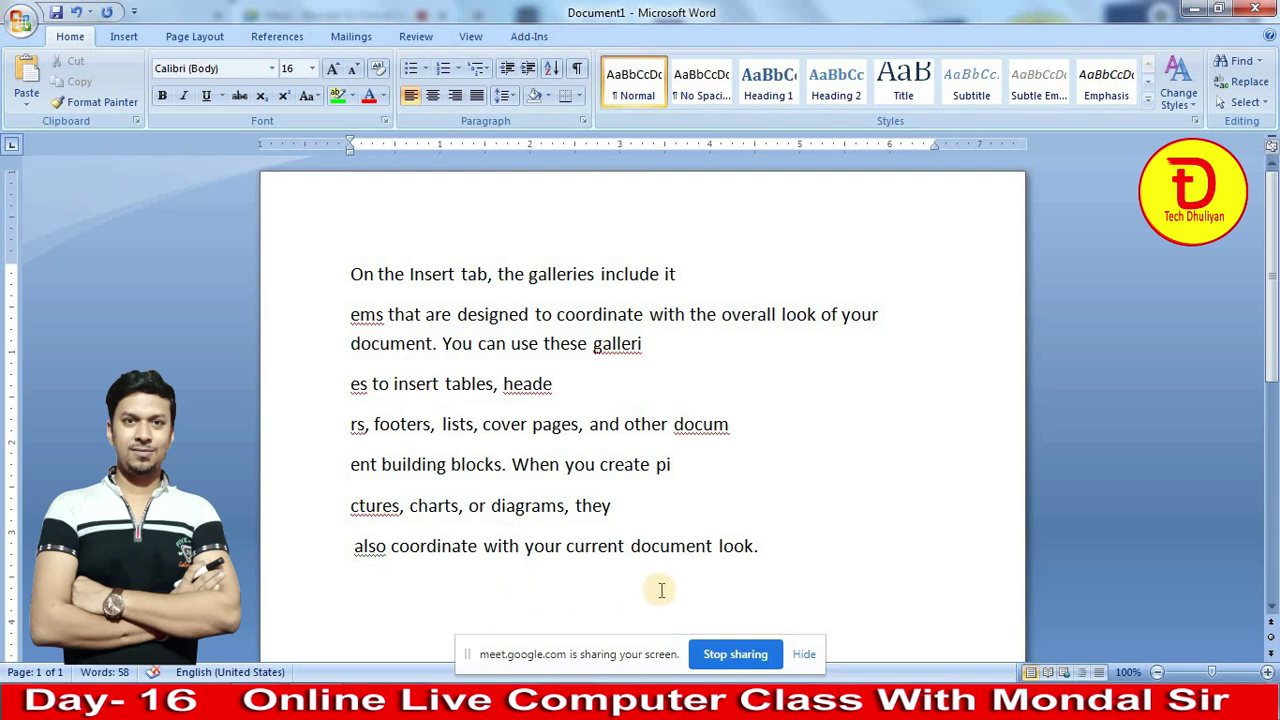
- Break the words cover, blocks and diagrams mid-word with paragraph breaks
left_click(511, 424)
key("Return")
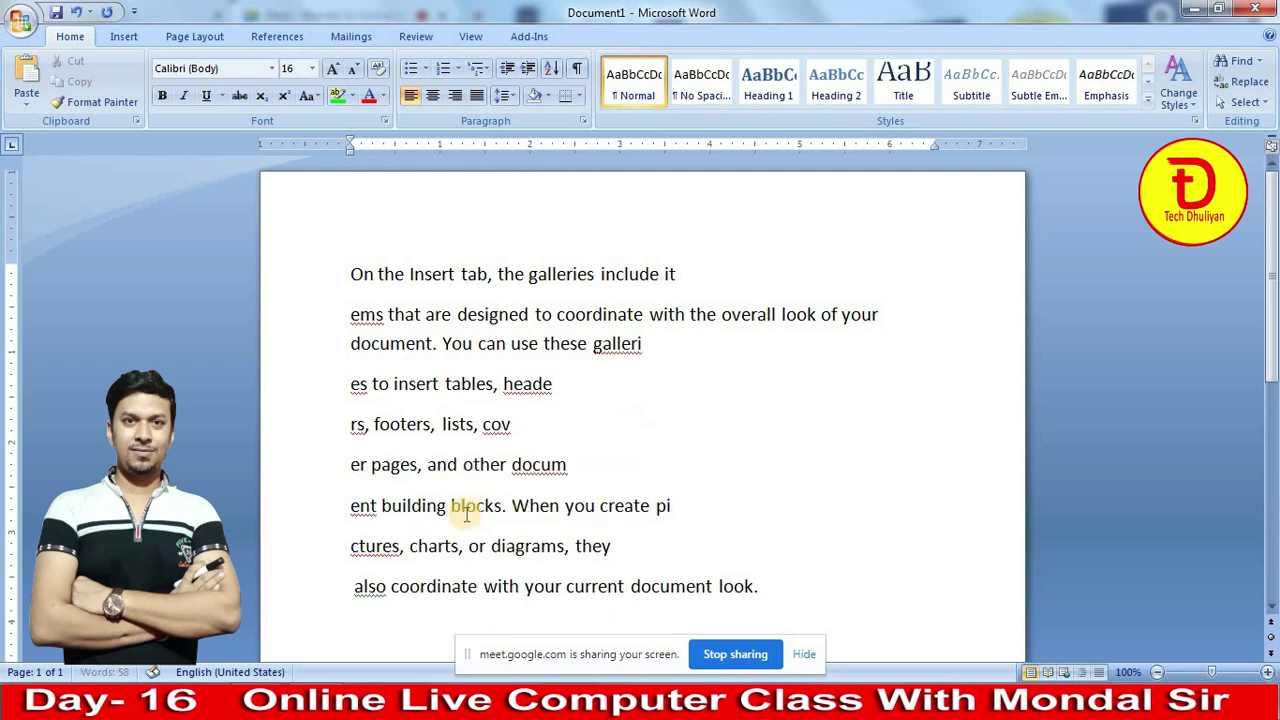
left_click(461, 505)
key("Return")
left_click(531, 586)
key("Return")
scroll(757, 420, "down", 1)
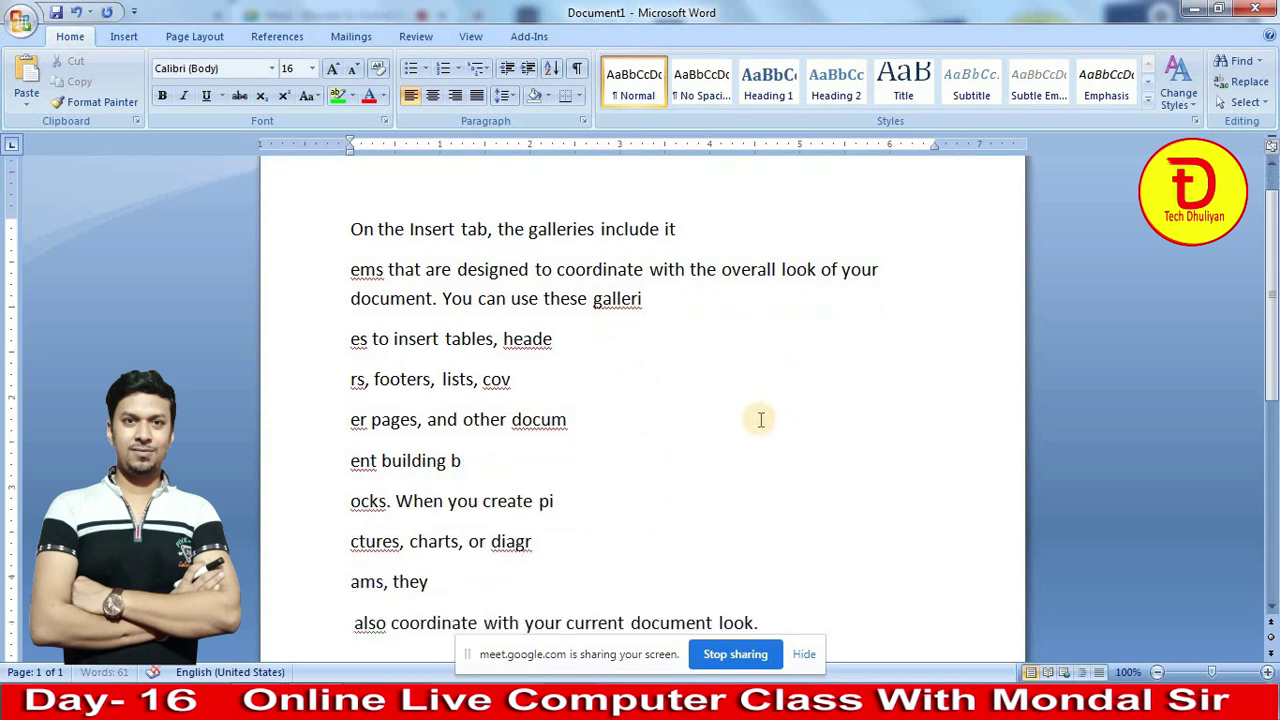
scroll(737, 434, "down", 2)
scroll(726, 440, "up", 2)
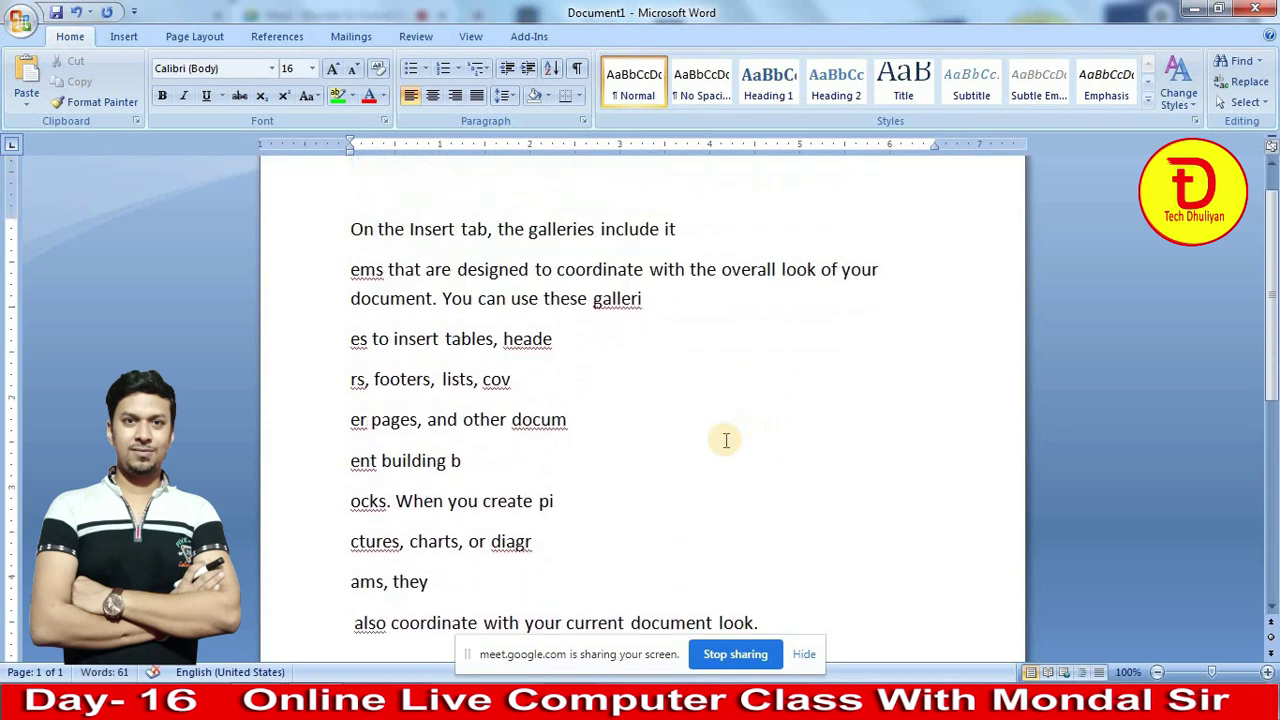
- Rejoin 'ems' to the line above, then restore its paragraph break
left_click(389, 380)
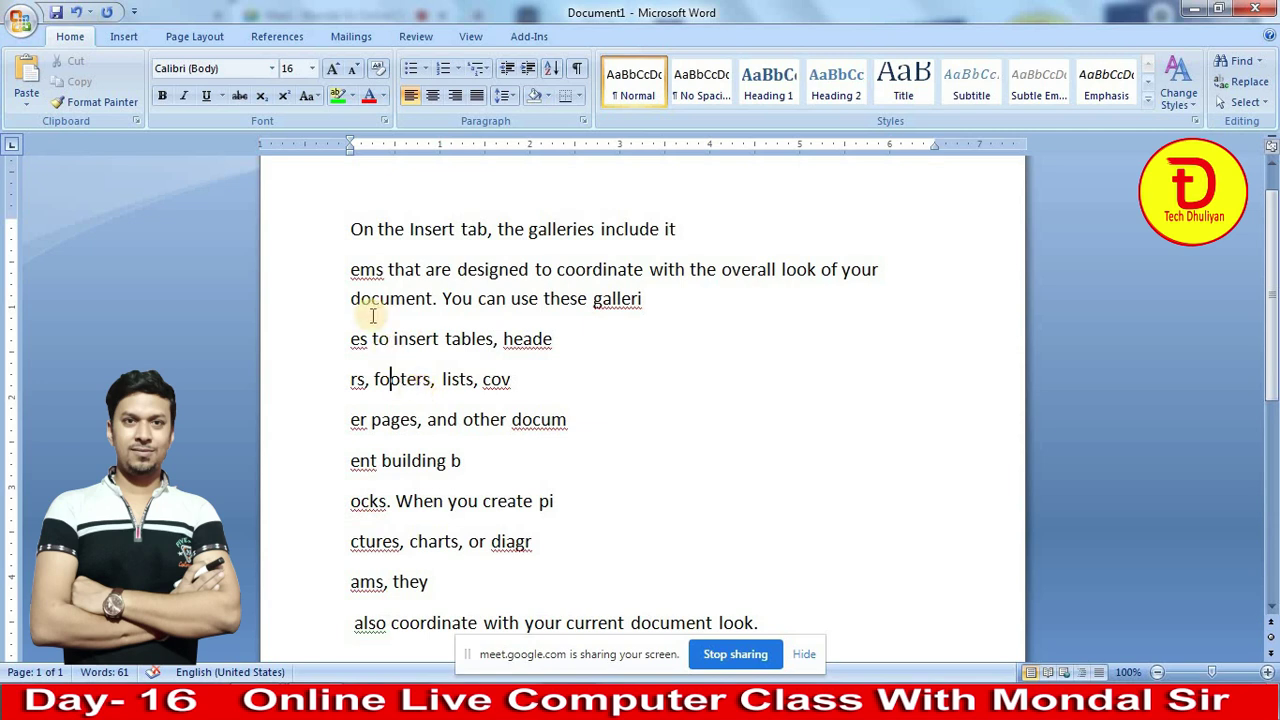
left_click(352, 268)
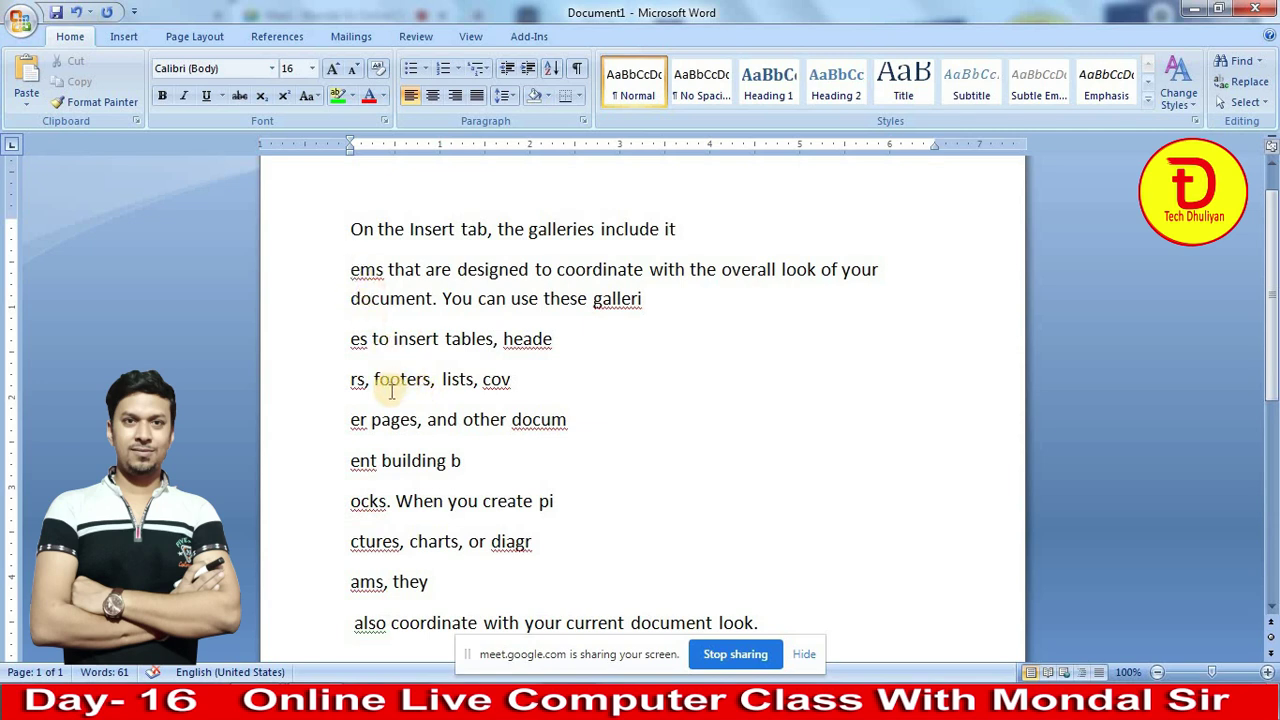
key("BackSpace")
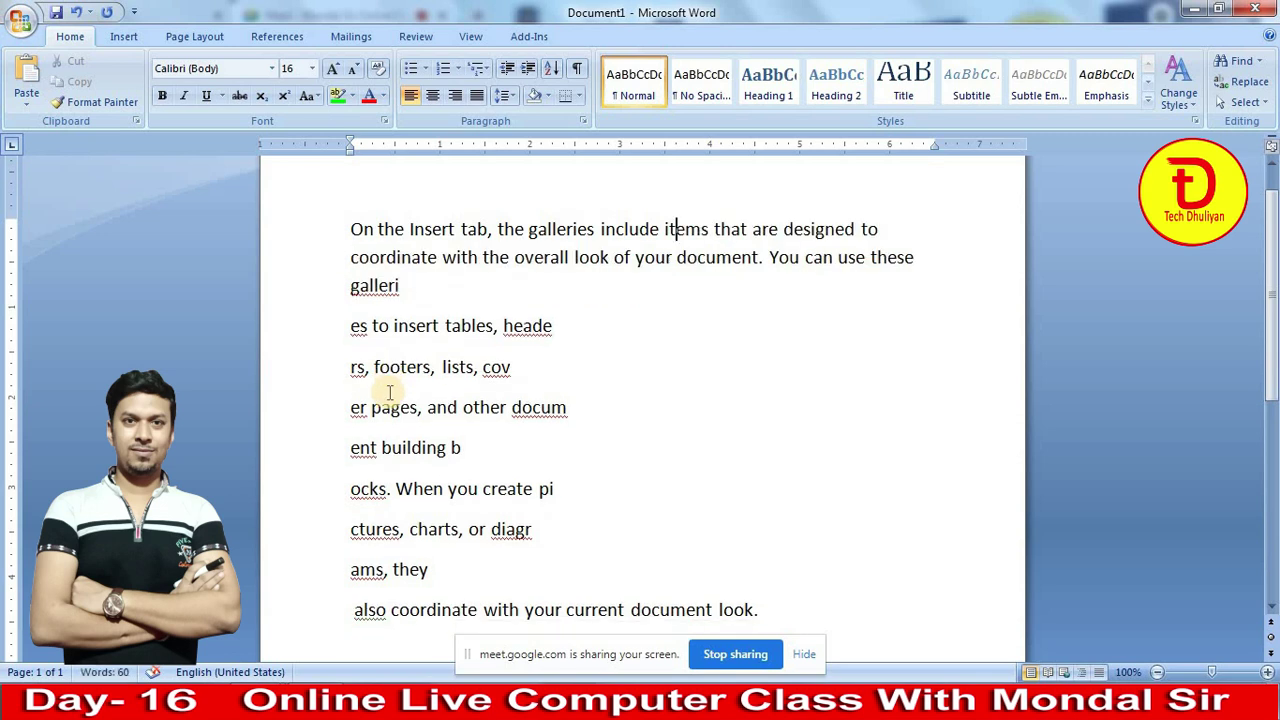
key("Return")
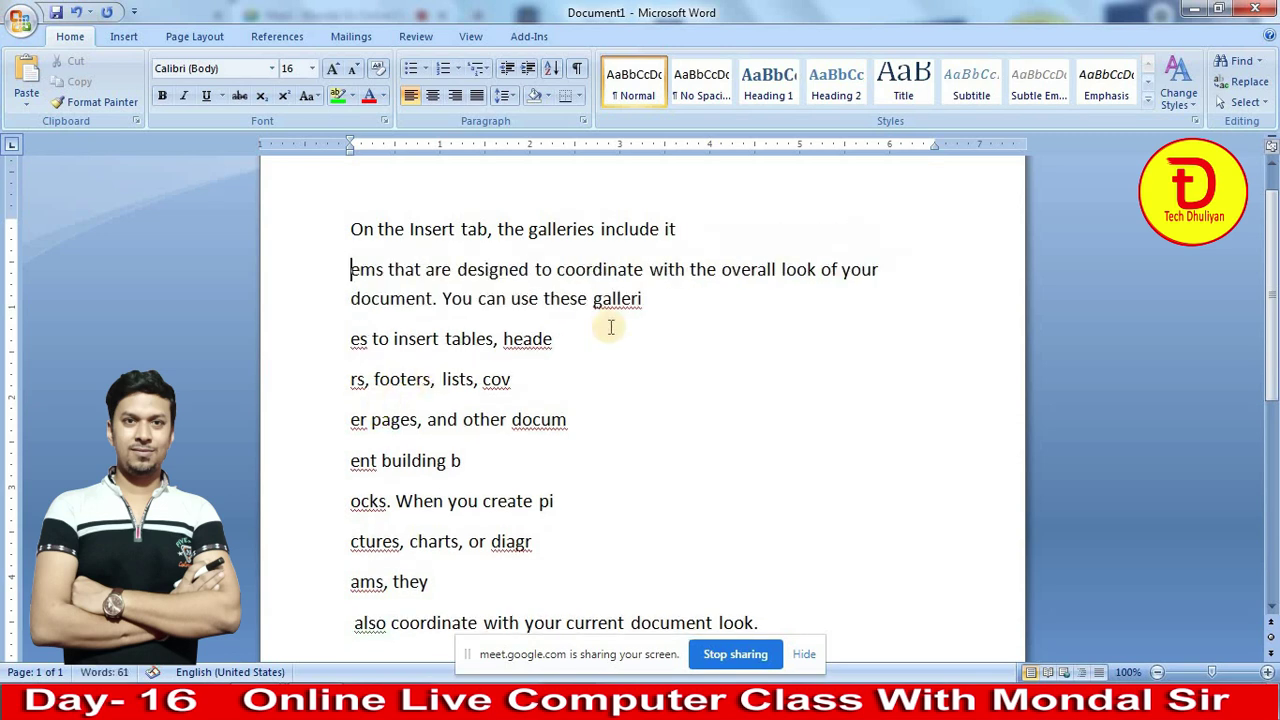
- Split coordinate after 'coordin' and document after 'doc' with paragraph breaks
left_click(620, 278)
key("Return")
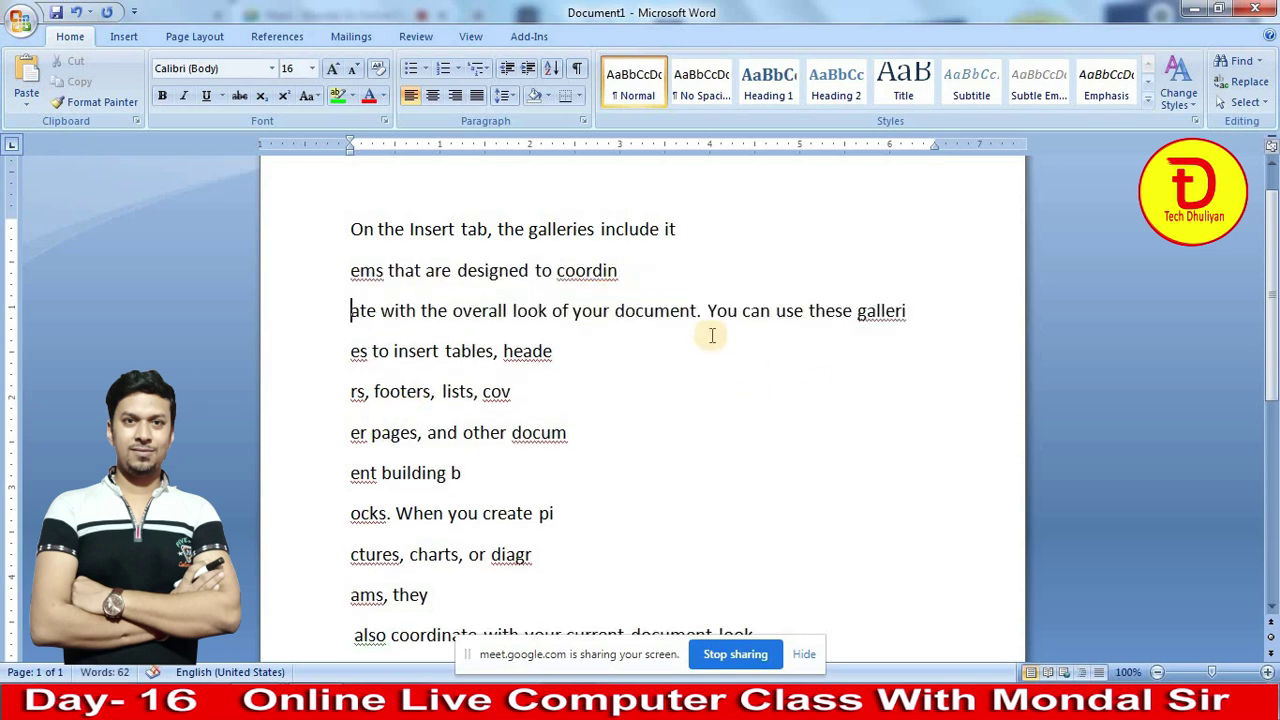
key("Return")
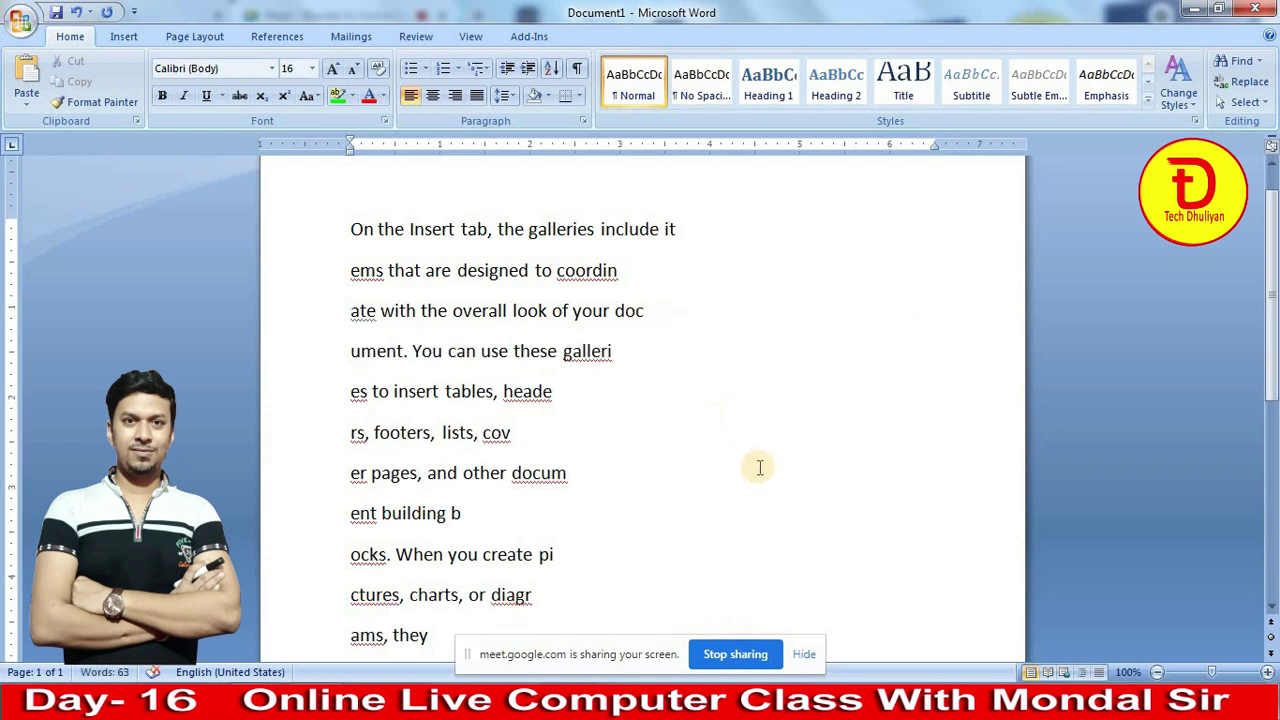
scroll(750, 466, "down", 1)
scroll(743, 471, "down", 1)
scroll(743, 471, "up", 2)
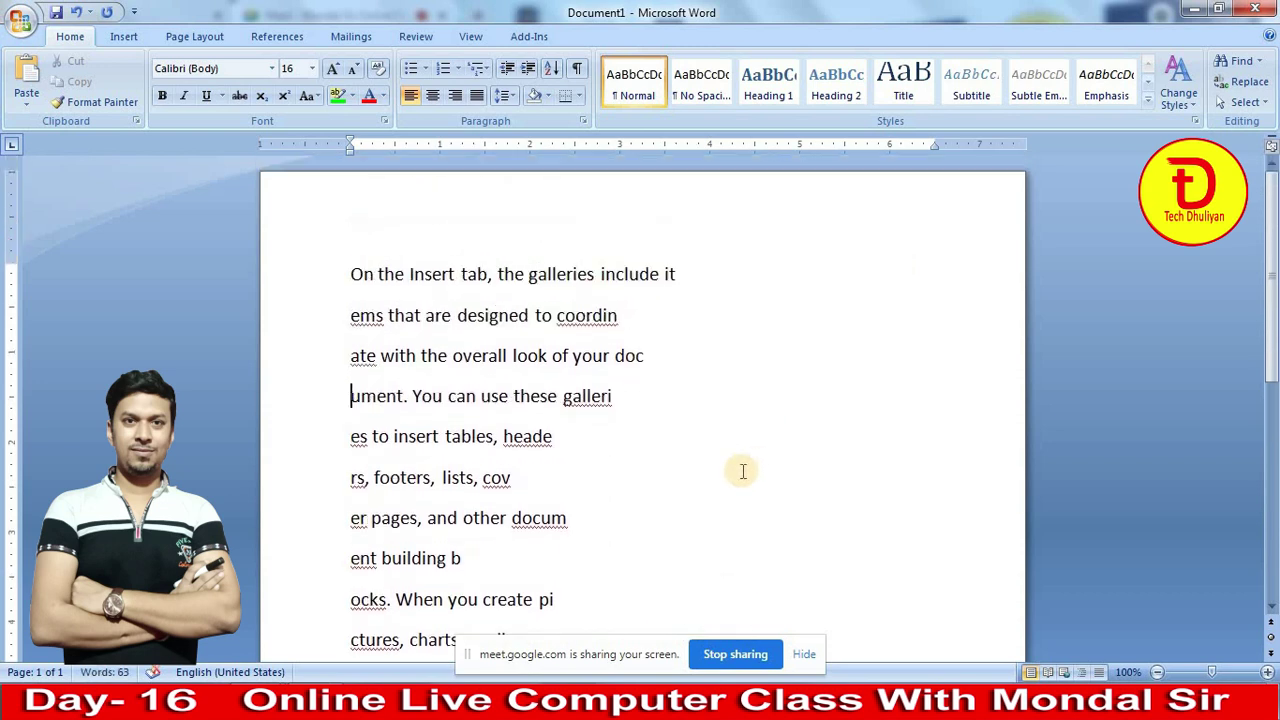
scroll(743, 471, "down", 1)
scroll(742, 472, "down", 1)
scroll(728, 486, "up", 1)
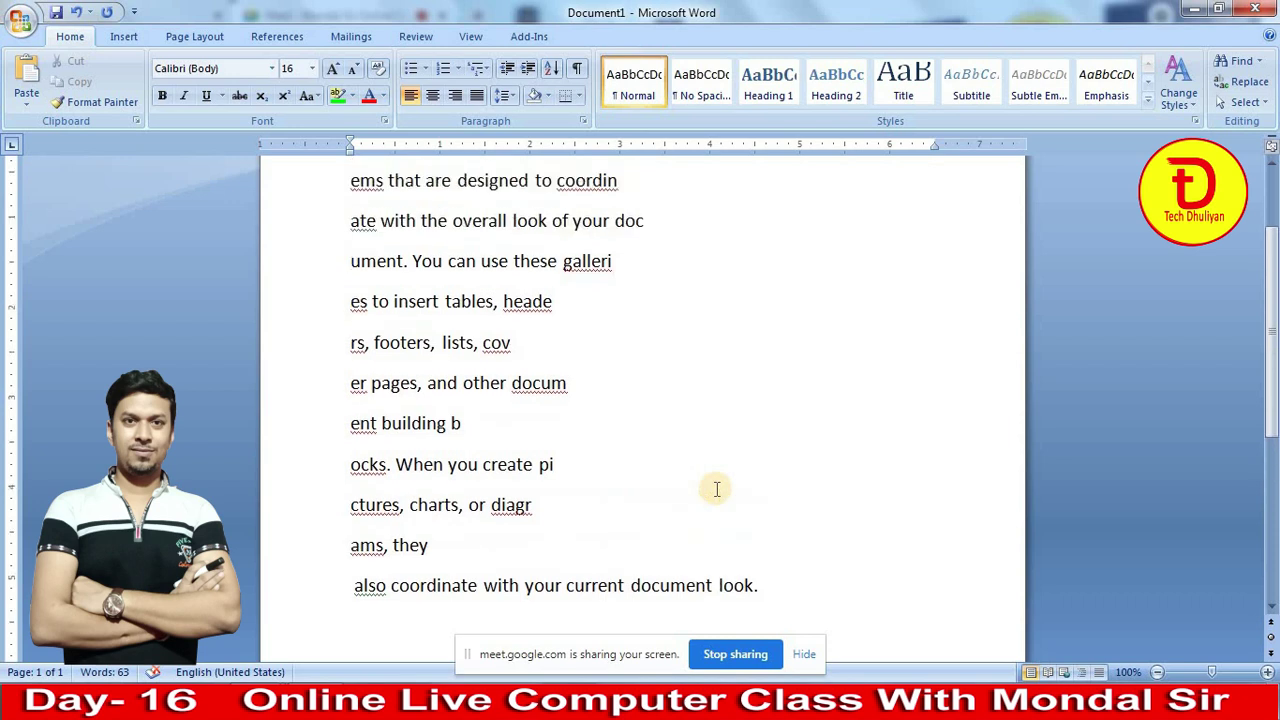
scroll(714, 484, "up", 1)
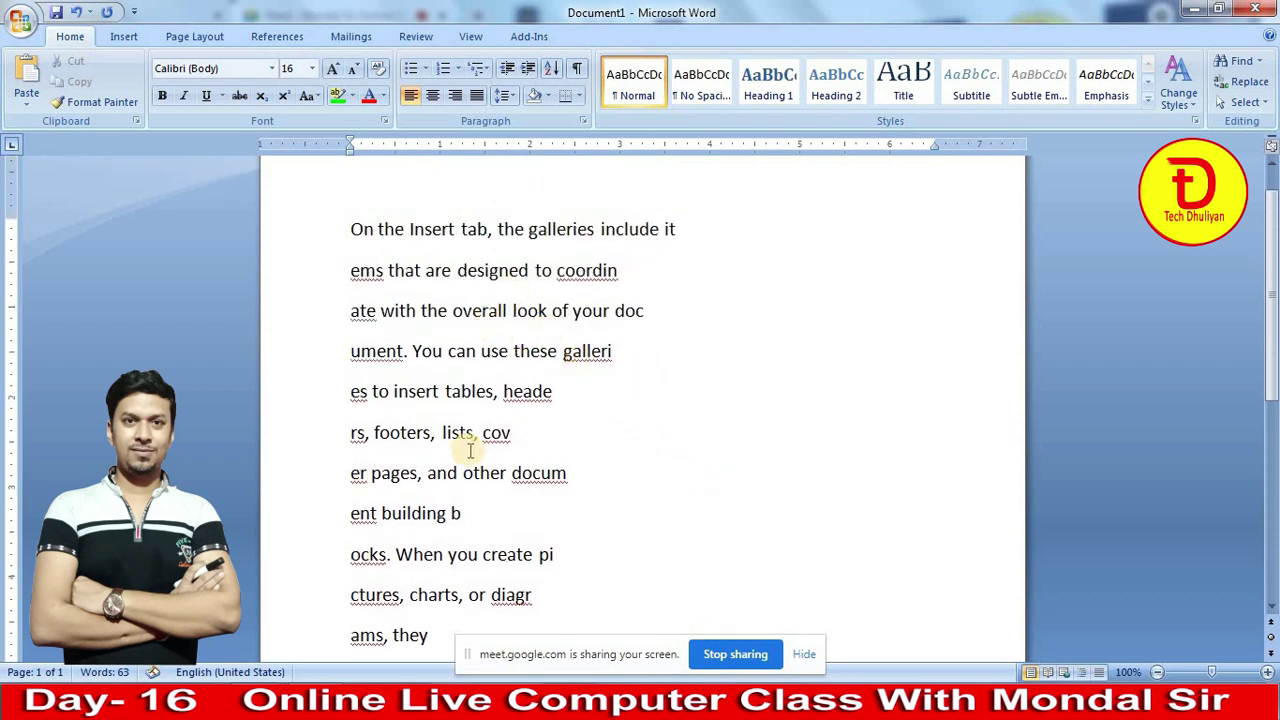
scroll(551, 484, "down", 2)
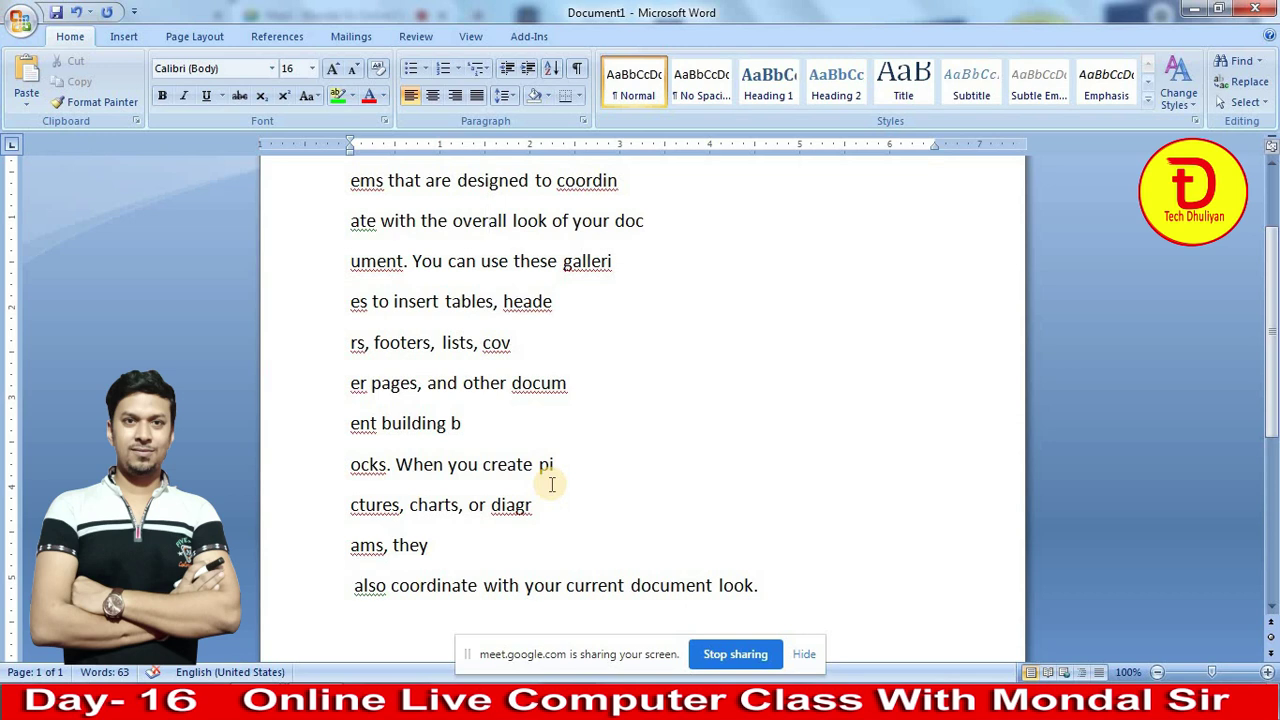
- Select the line starting with 'ems', then clear the selection
scroll(551, 484, "down", 1)
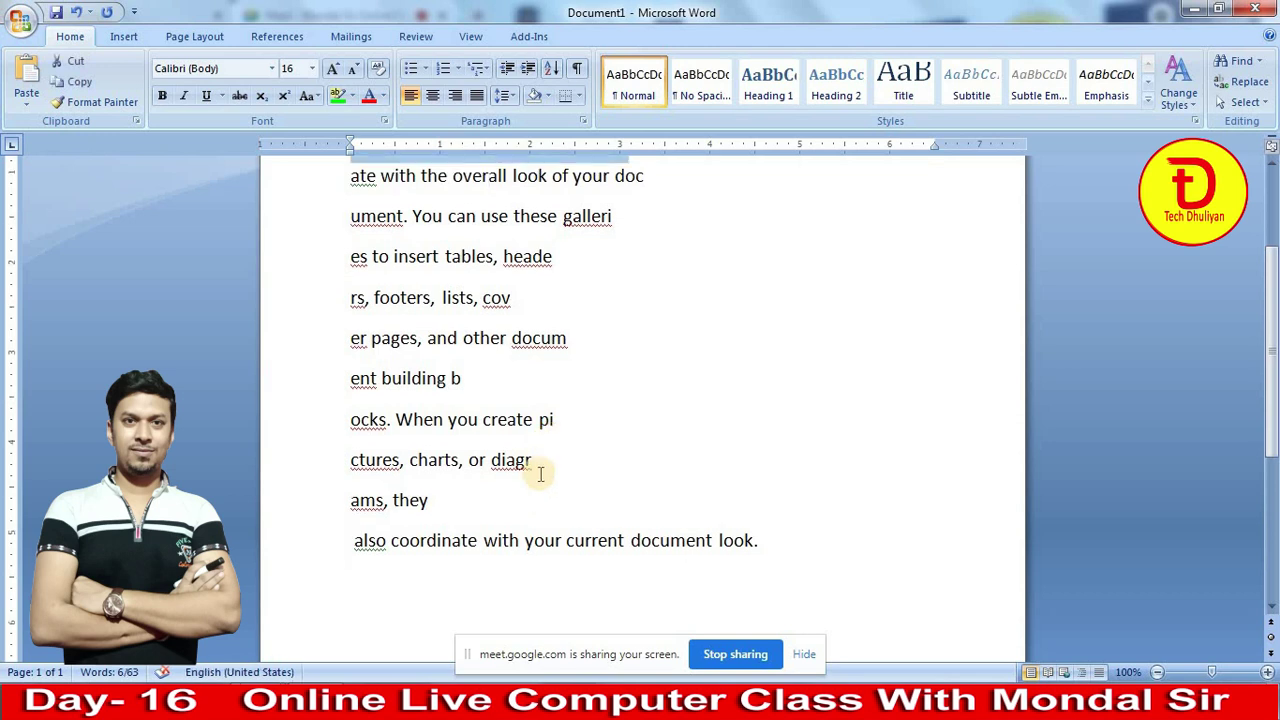
key("Up")
key("Home")
key("shift+Down")
scroll(534, 474, "up", 4)
scroll(540, 473, "up", 1)
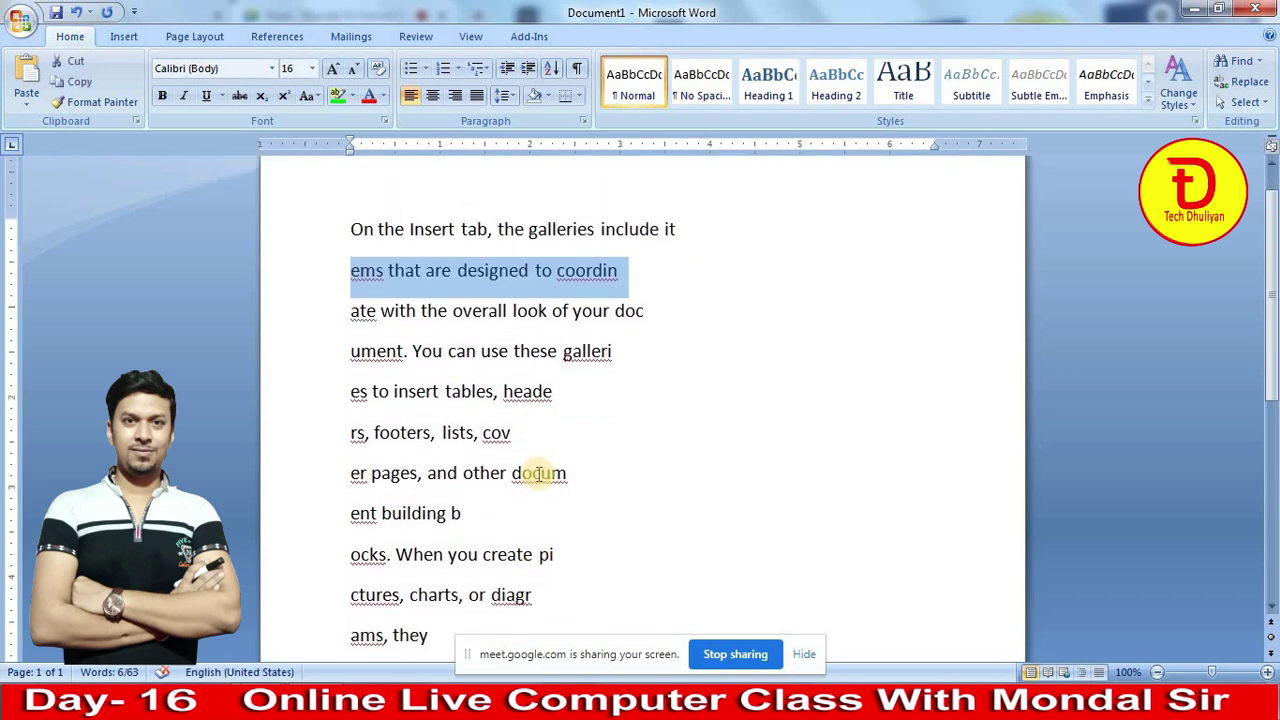
scroll(537, 476, "down", 1)
left_click(541, 467)
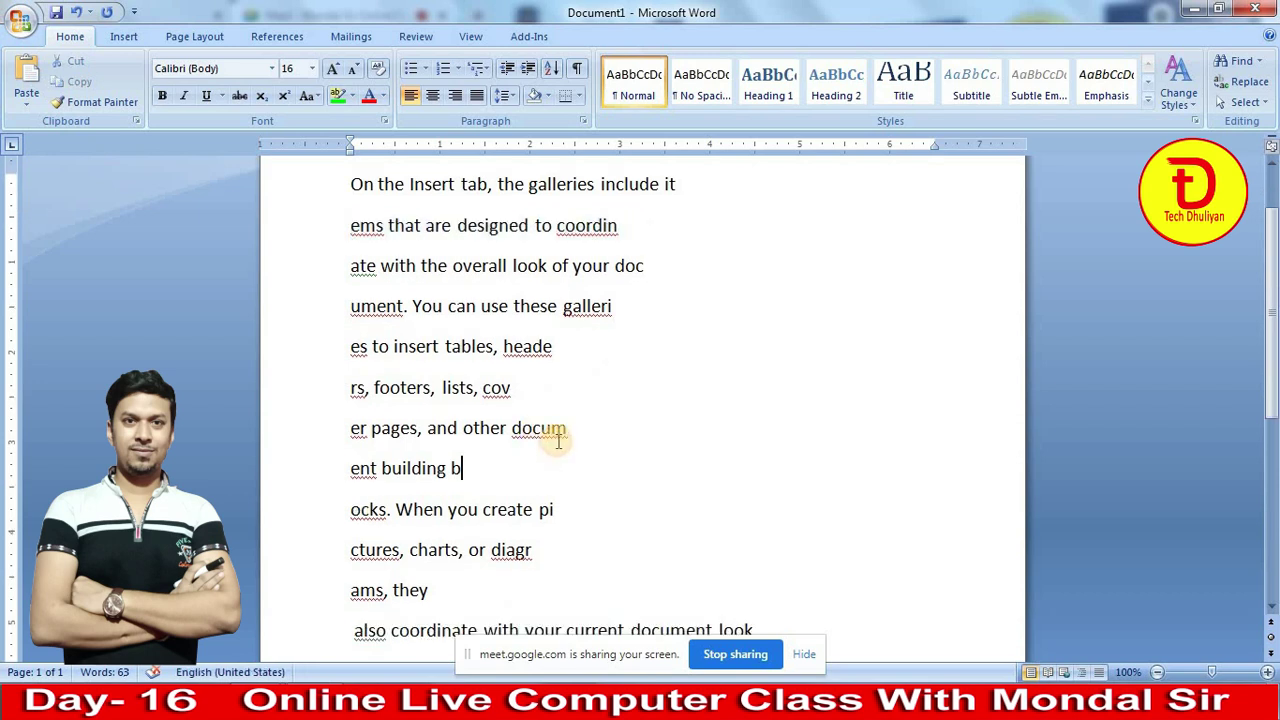
- Drag-select all twelve broken lines, from 'On the Insert tab' to the last line
scroll(447, 360, "up", 2)
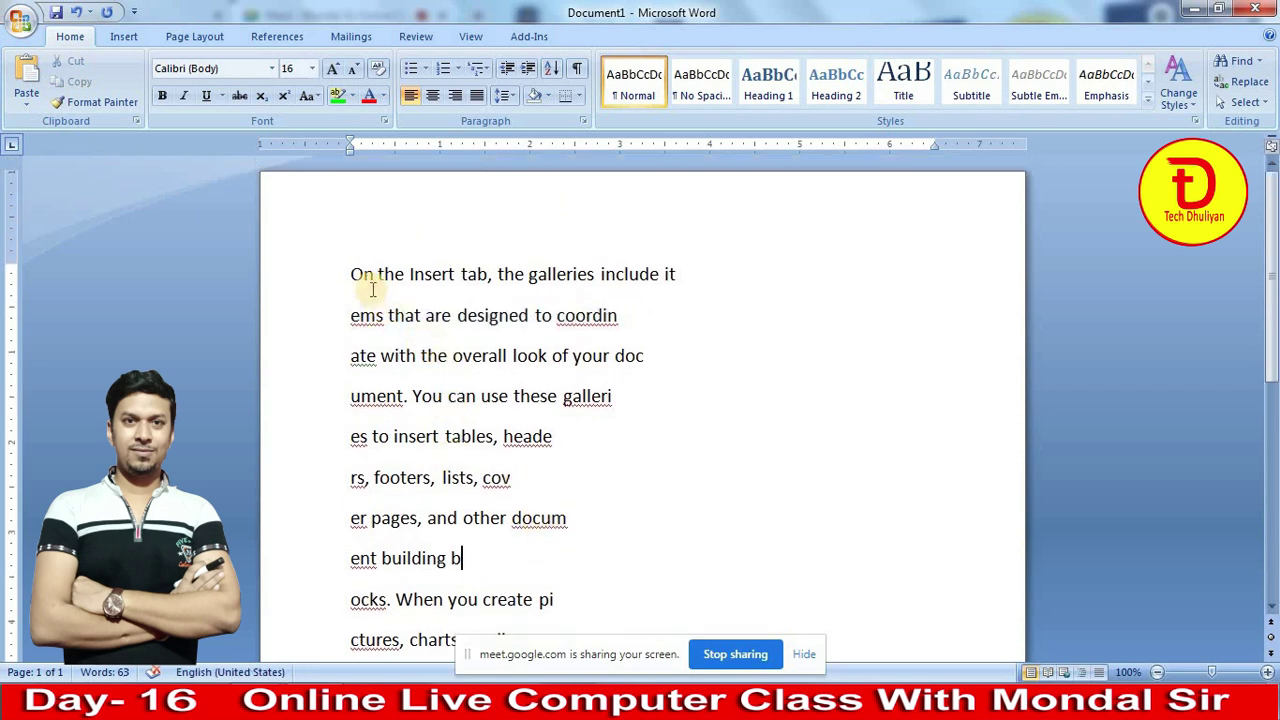
mouse_move(350, 273)
left_mouse_down()
mouse_move(657, 654)
mouse_move(831, 620)
left_mouse_up()
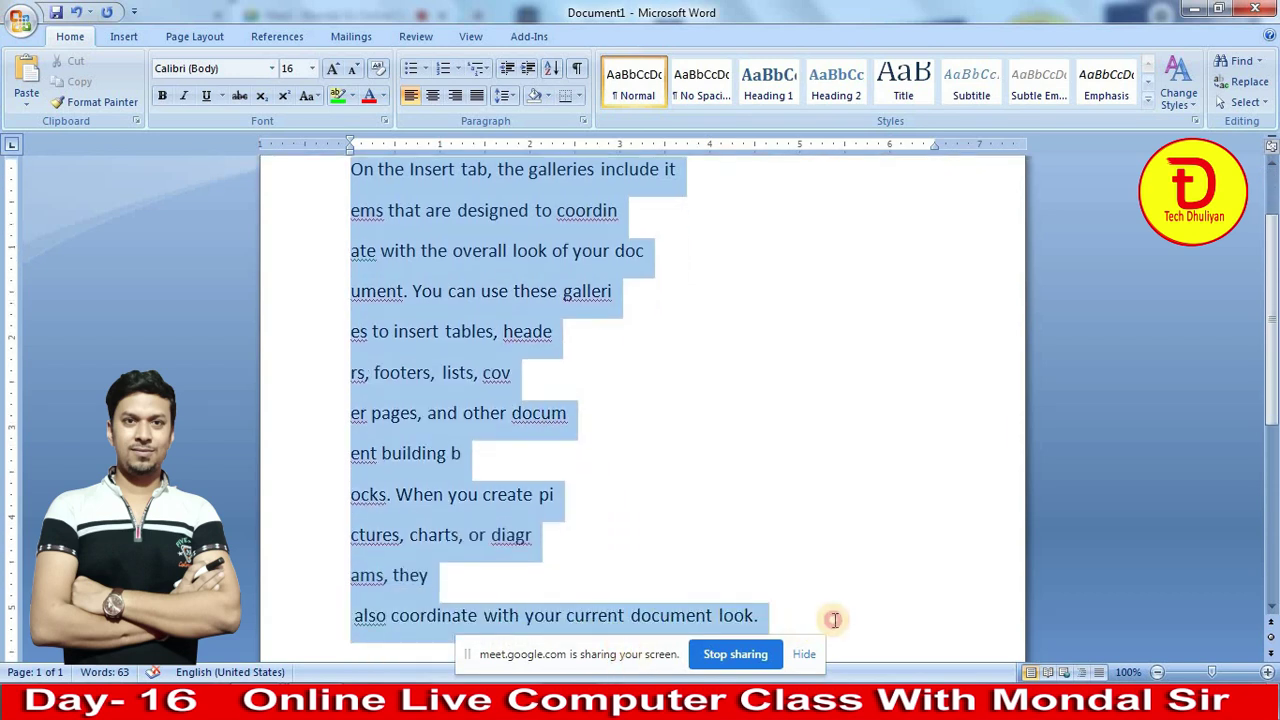
scroll(480, 420, "down", 2)
scroll(471, 460, "down", 2)
scroll(466, 451, "up", 2)
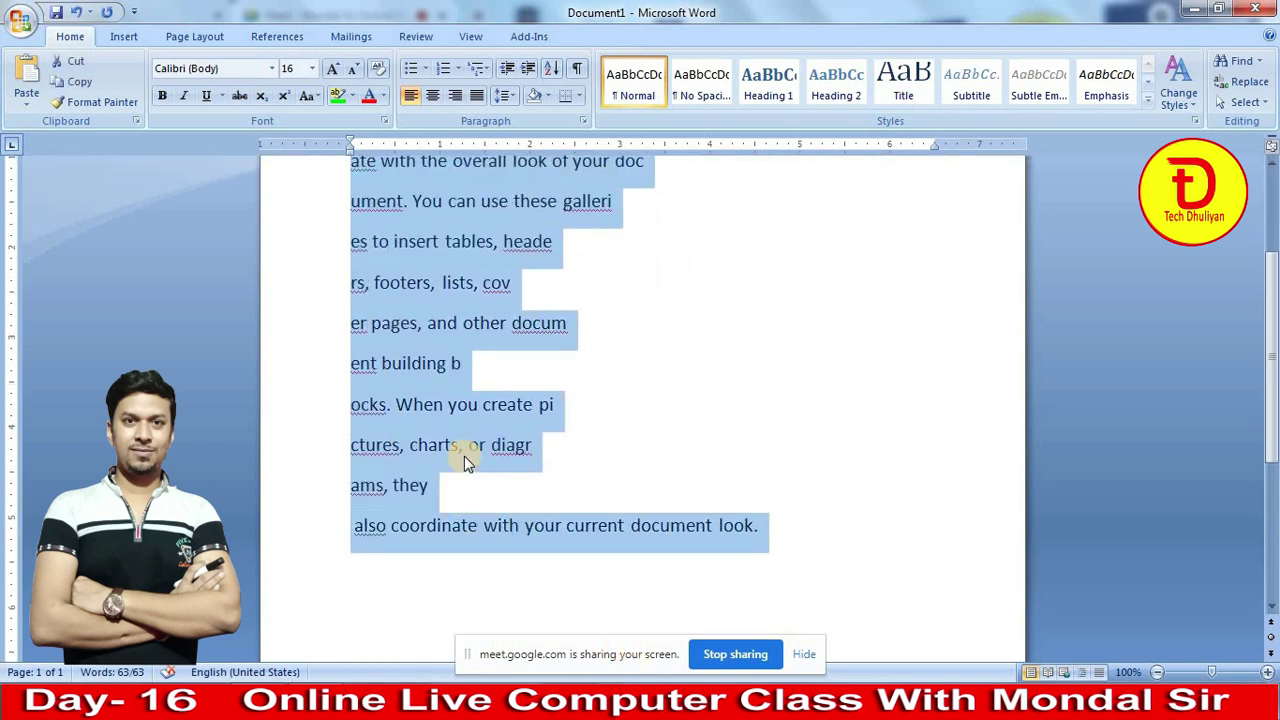
scroll(488, 465, "up", 2)
scroll(488, 468, "up", 1)
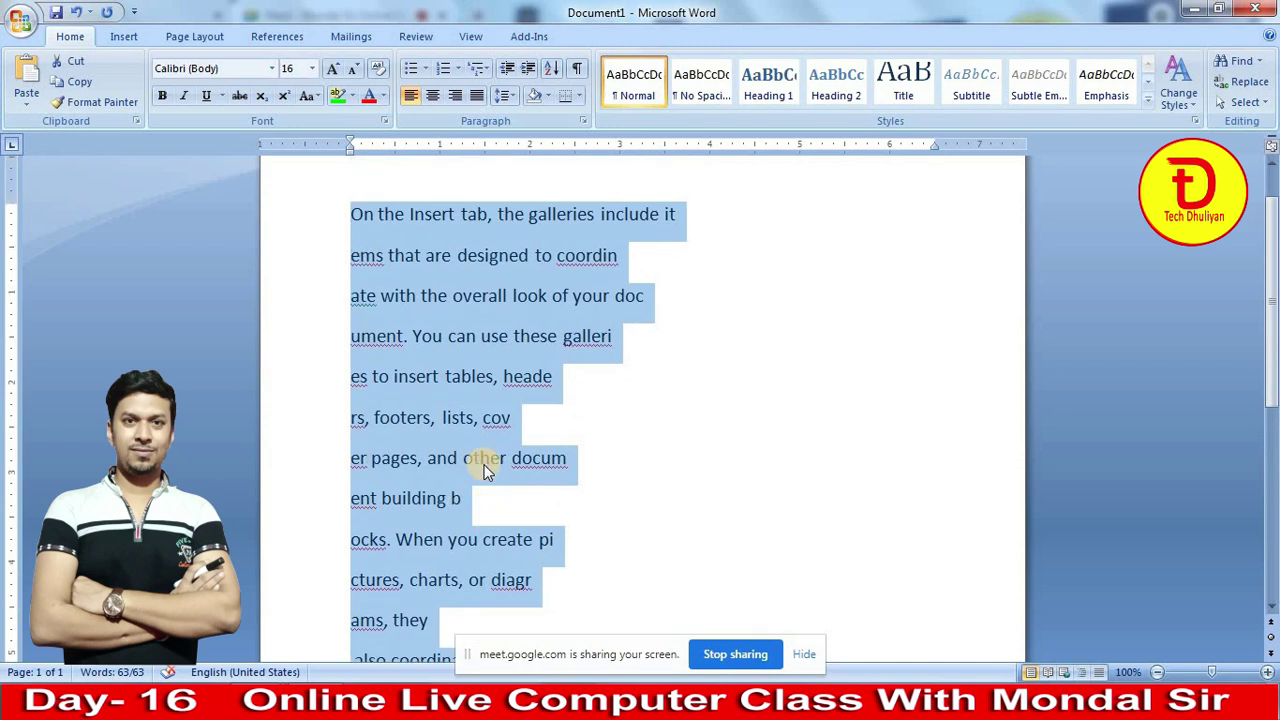
- Open Find and Replace with Ctrl+H, move the dialog lower, and enter ^ in Find what
key("ctrl+h")
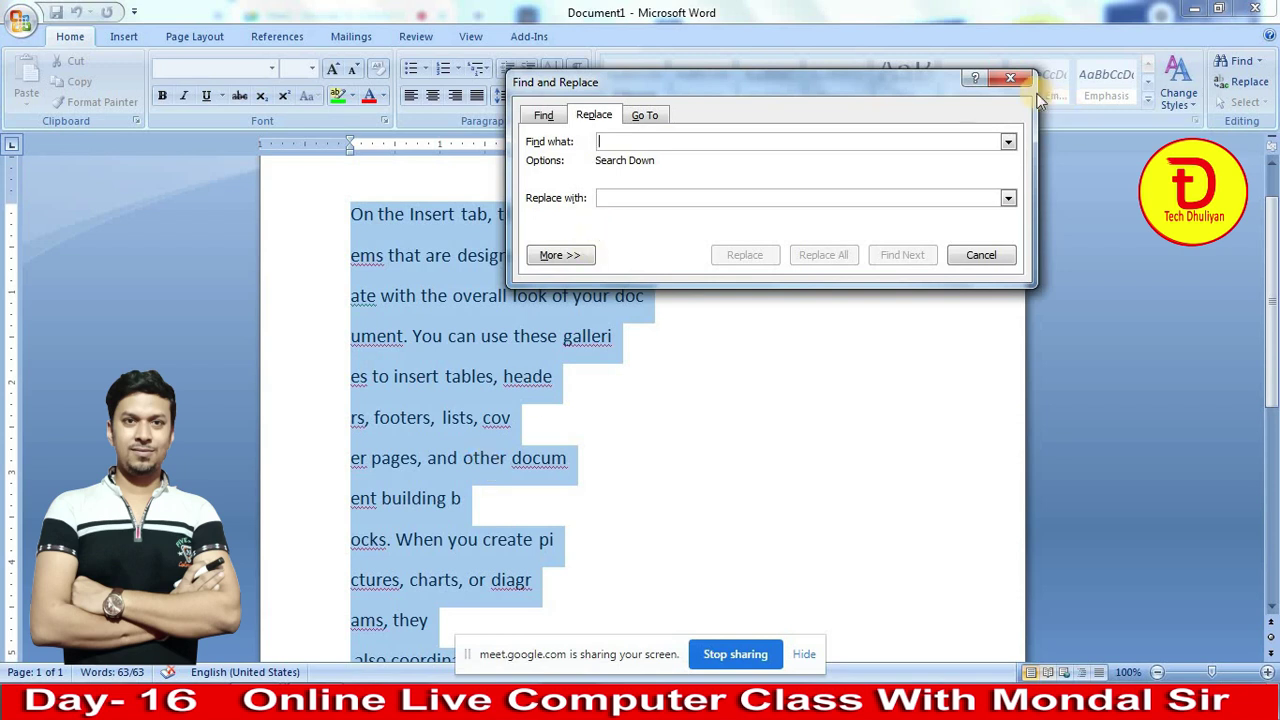
left_click_drag(966, 80, 968, 81)
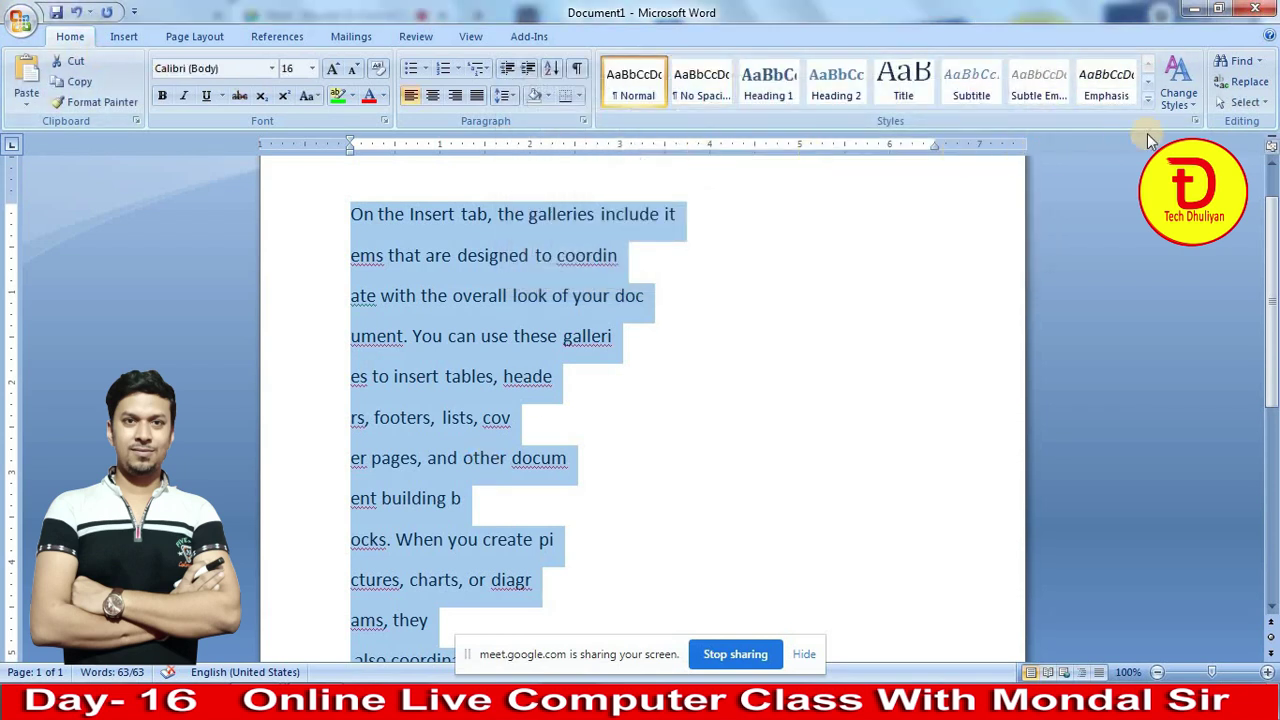
left_click(1237, 89)
mouse_move(732, 77)
left_mouse_down()
mouse_move(755, 232)
mouse_move(860, 238)
left_mouse_up()
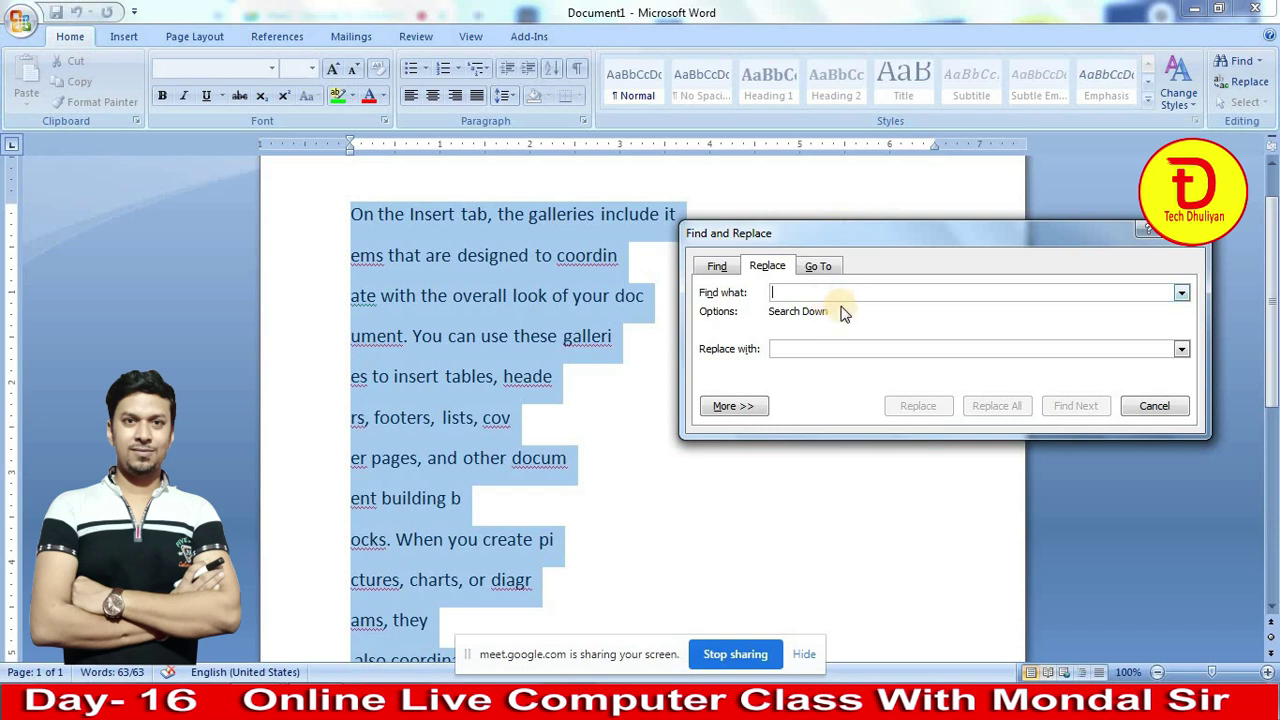
left_click(792, 294)
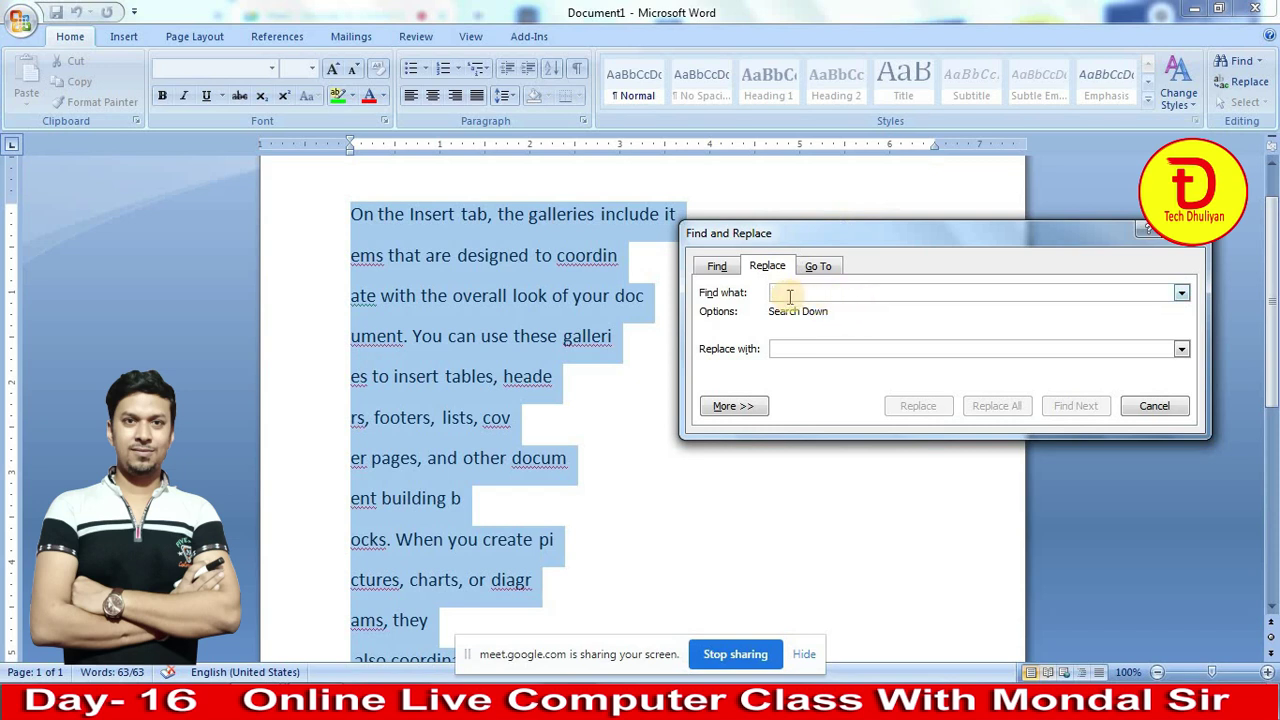
type("^")
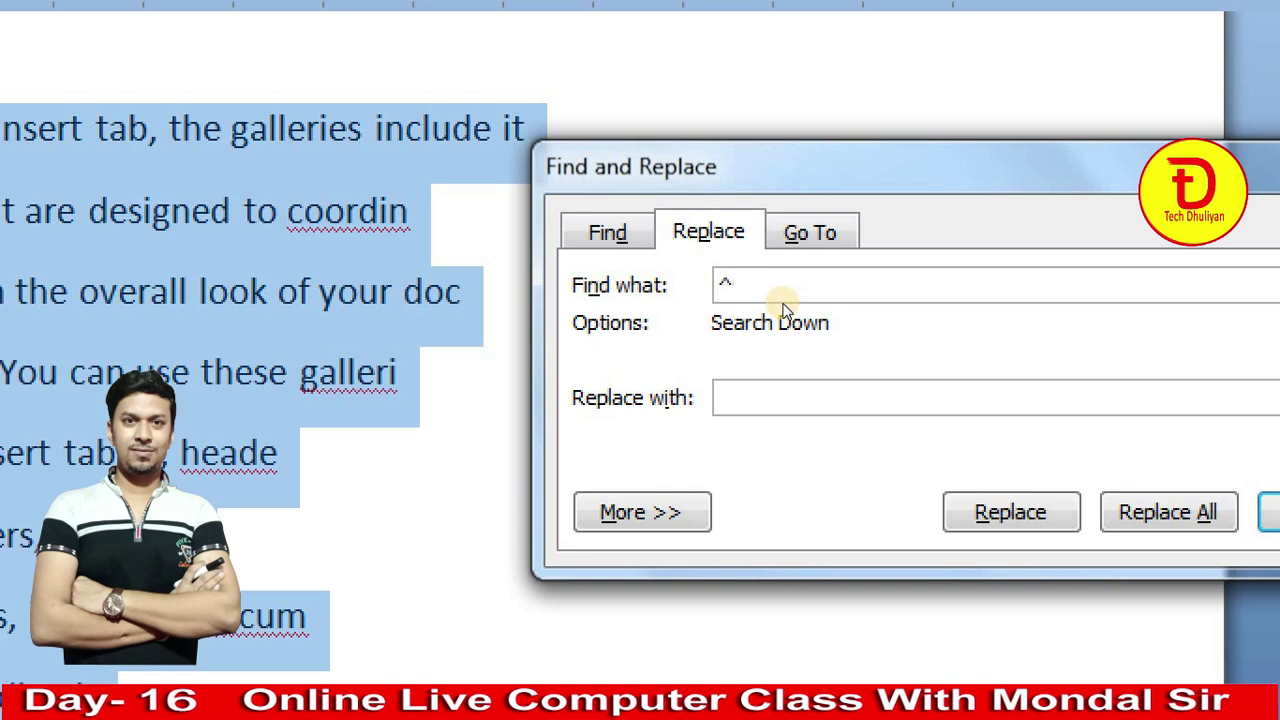
- Replace all 12 paragraph marks (^p) with nothing, dismiss the report, and close the dialog
type("p")
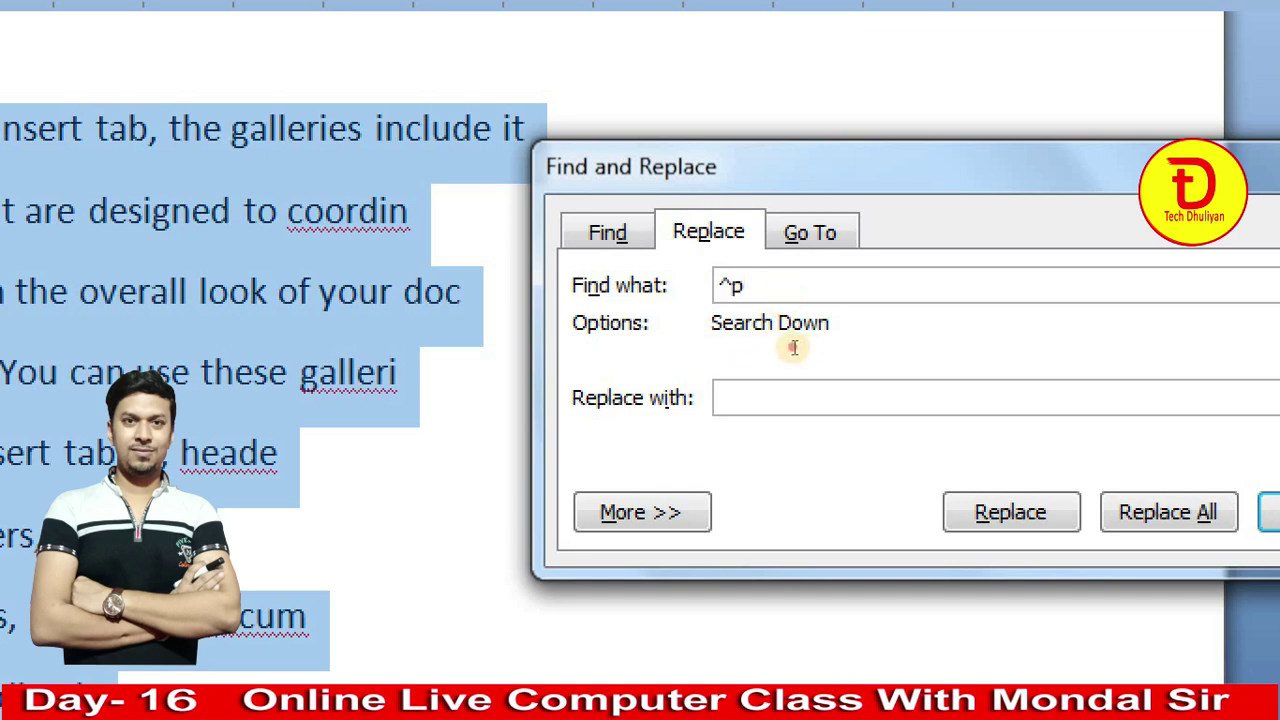
key("Tab")
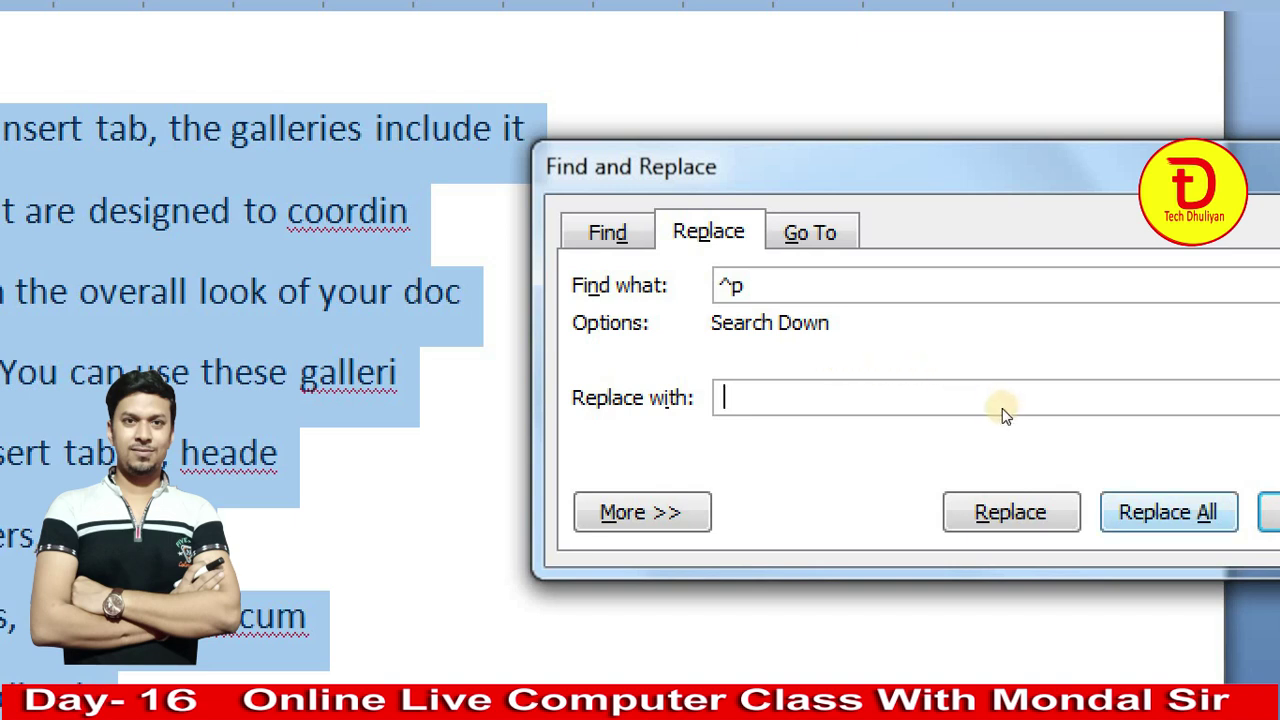
key("Return")
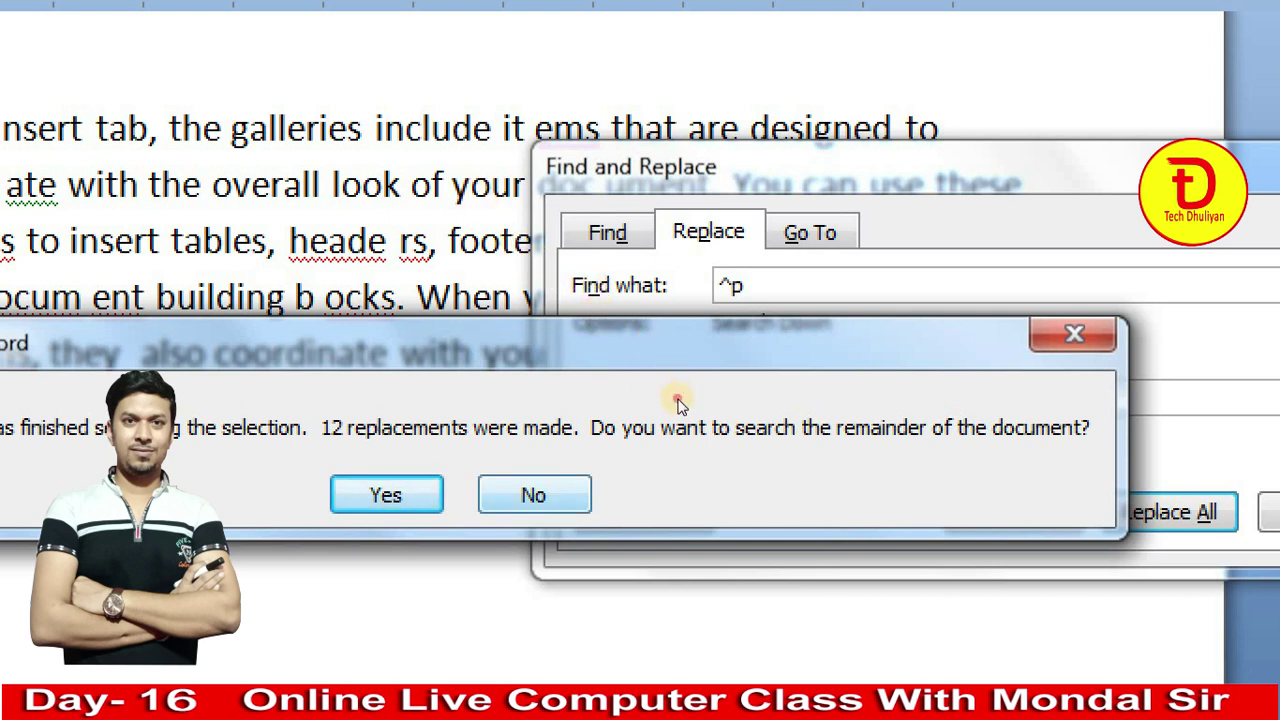
left_click(533, 495)
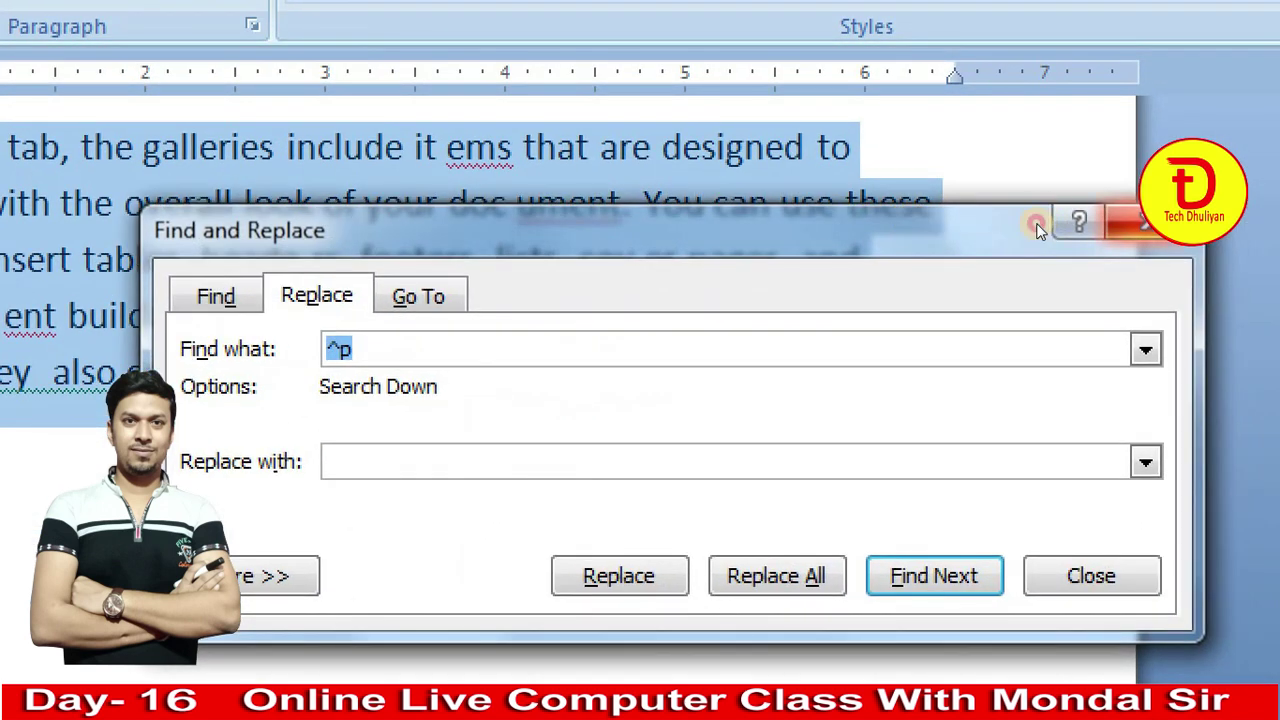
left_click(1075, 221)
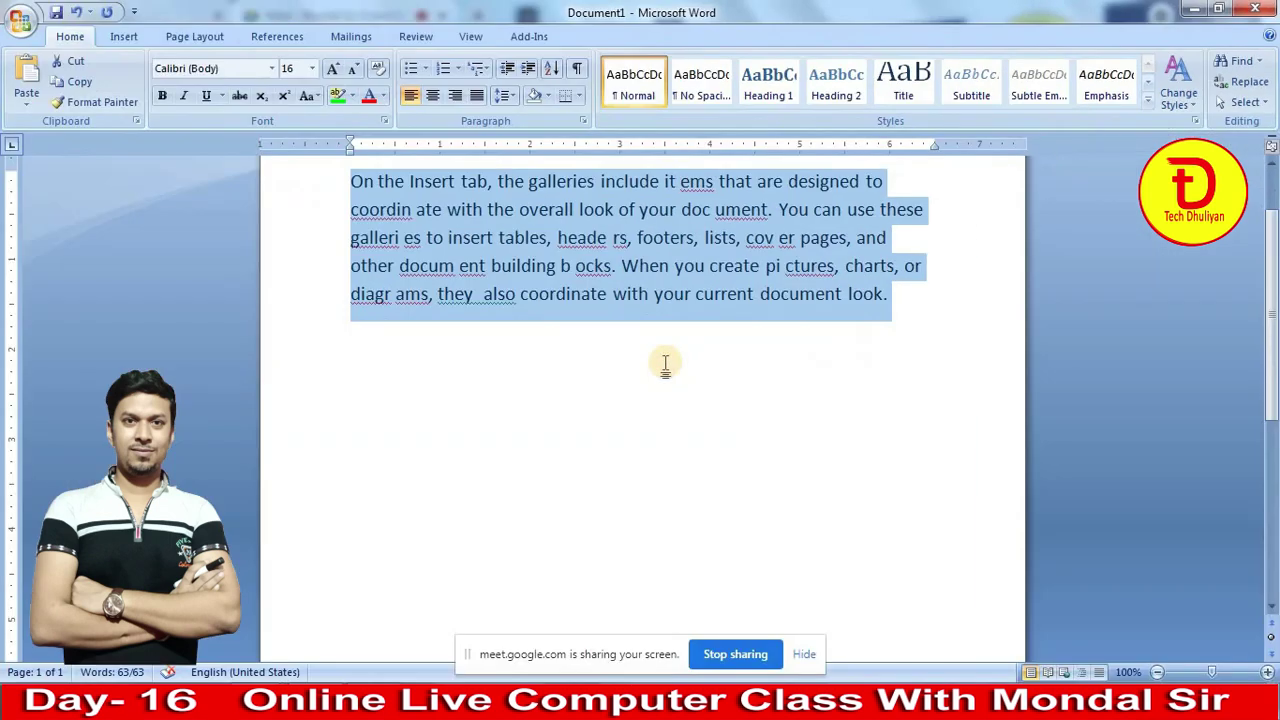
scroll(650, 350, "up", 2)
- Insert extra spaces after 'tab,', before 'look', before 'tables', after 'building' and after 'with'
key("ctrl+z")
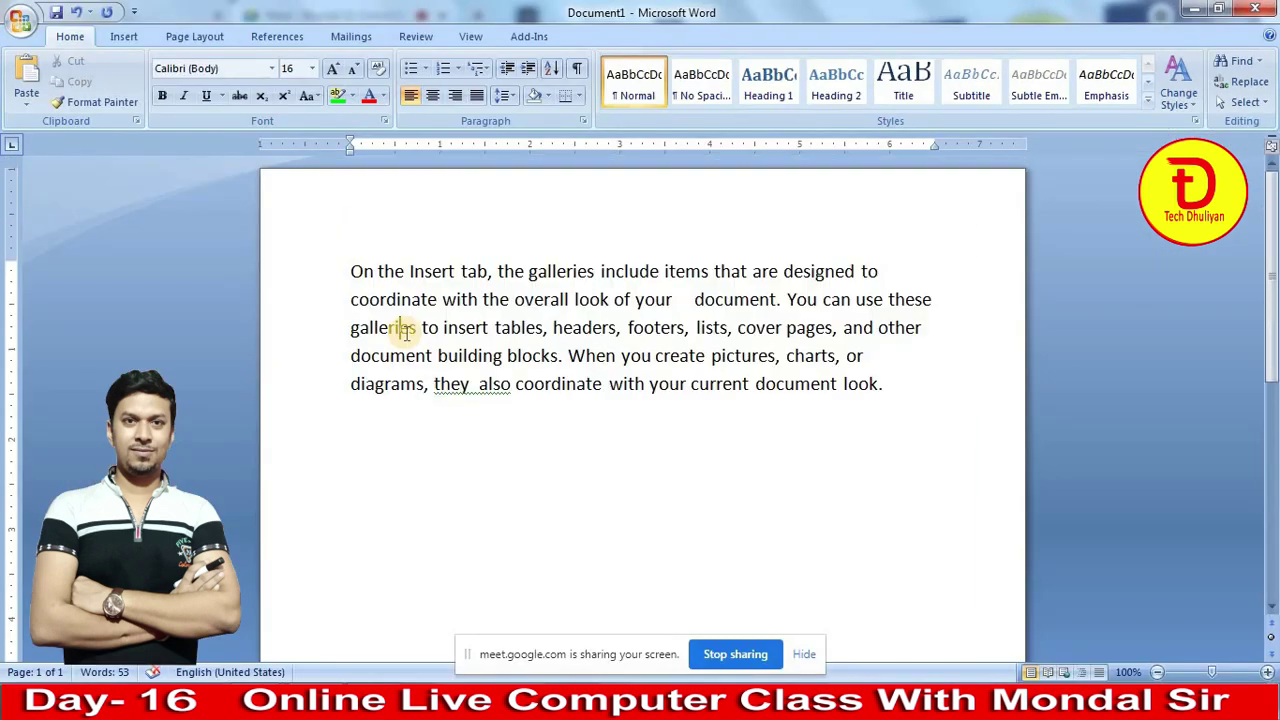
left_click(497, 272)
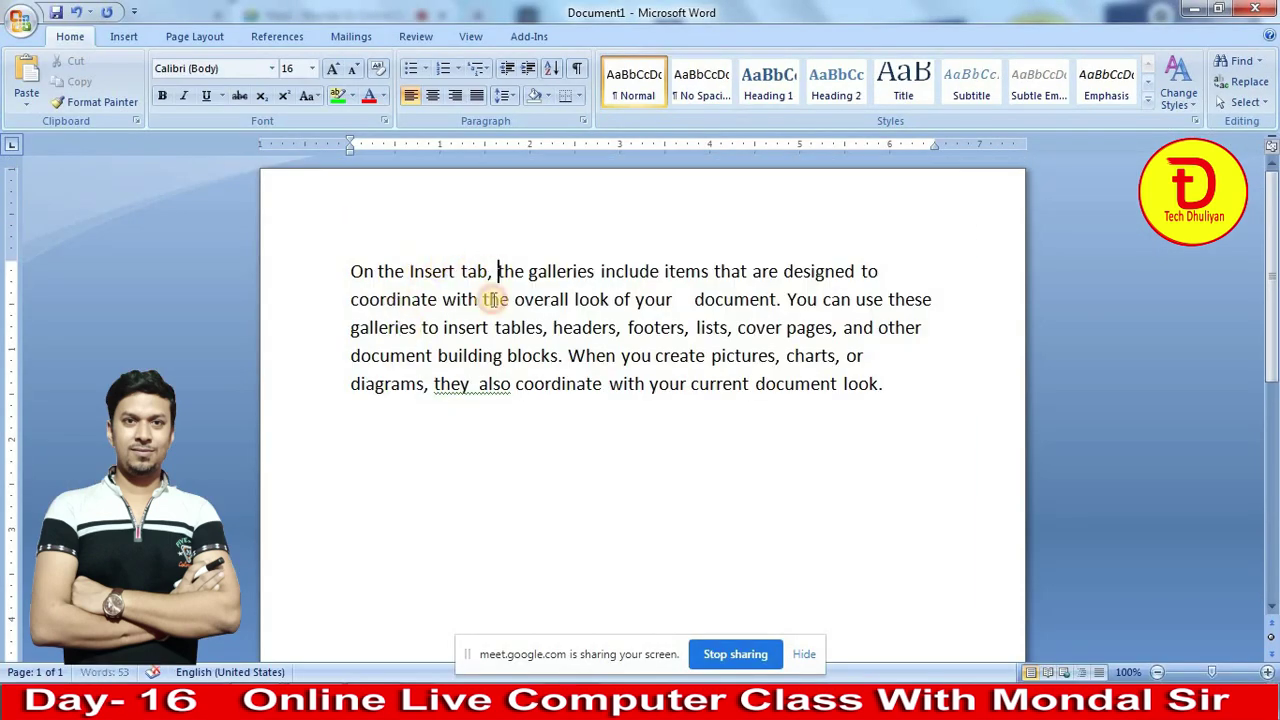
left_click(568, 299)
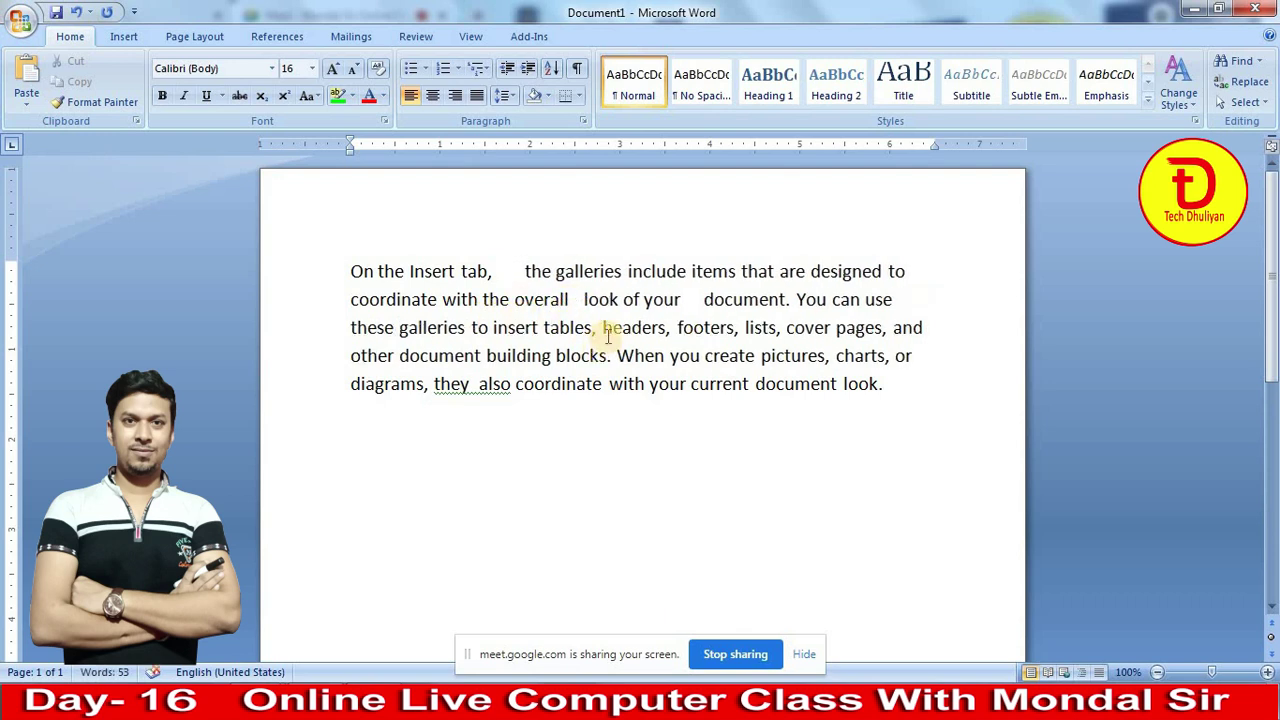
left_click(543, 328)
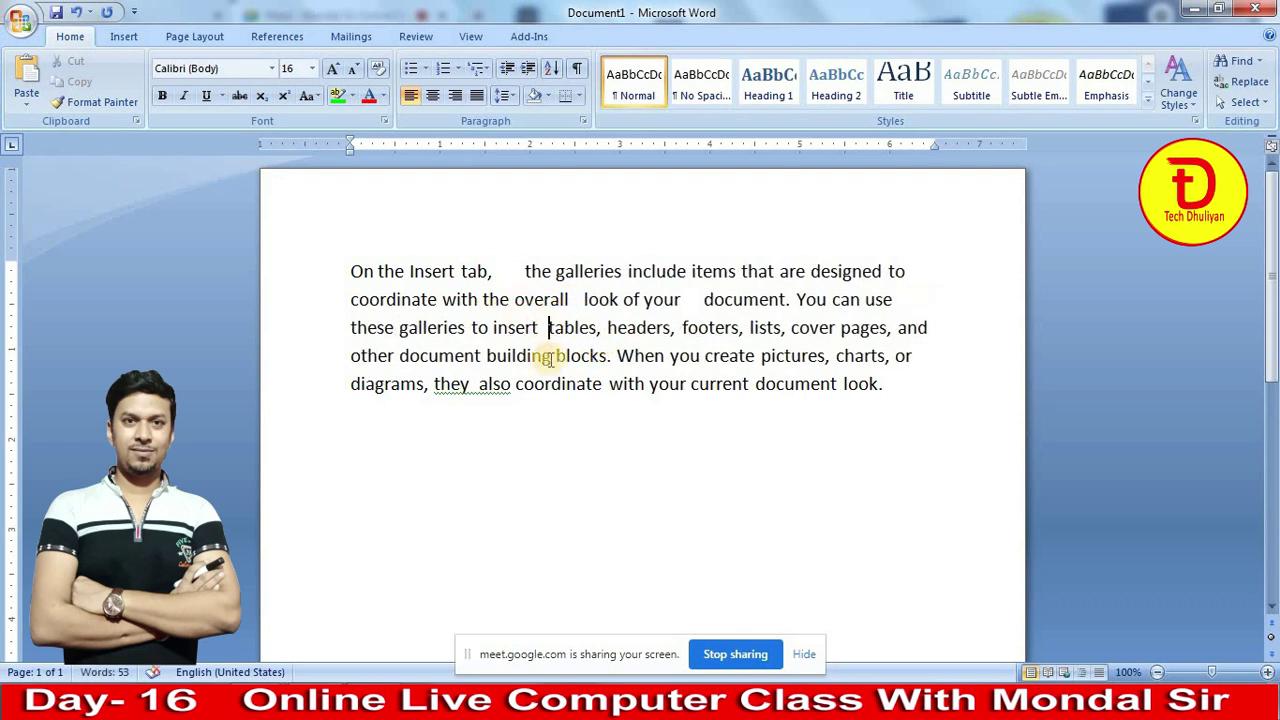
left_click(553, 356)
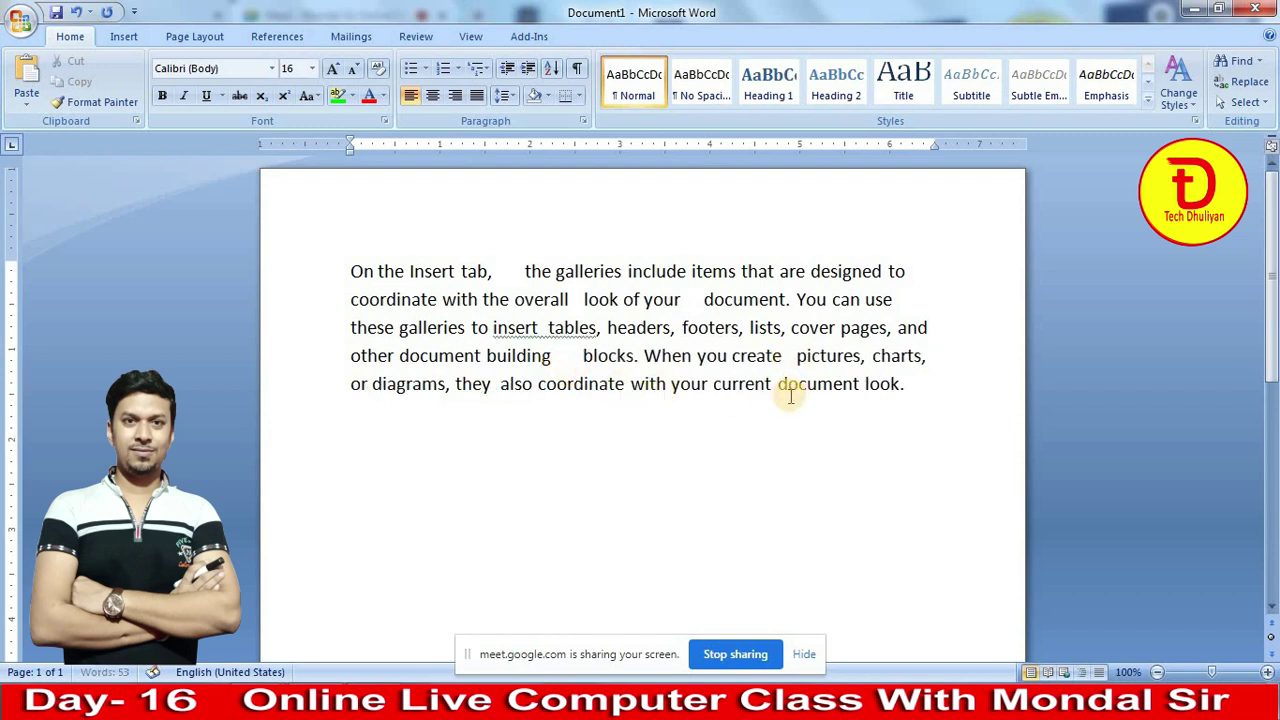
left_click(733, 383)
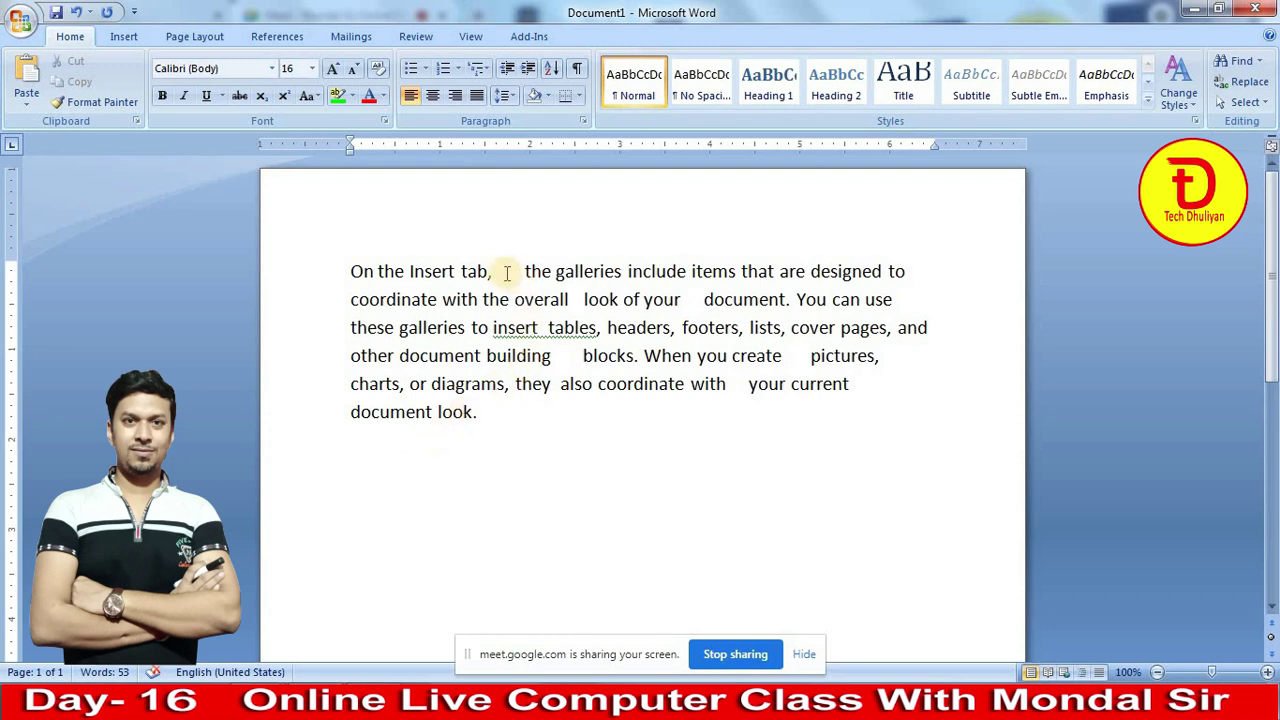
- Highlight extra space runs after 'tab,', 'building' and 'create', then select the whole paragraph
left_click_drag(494, 273, 524, 273)
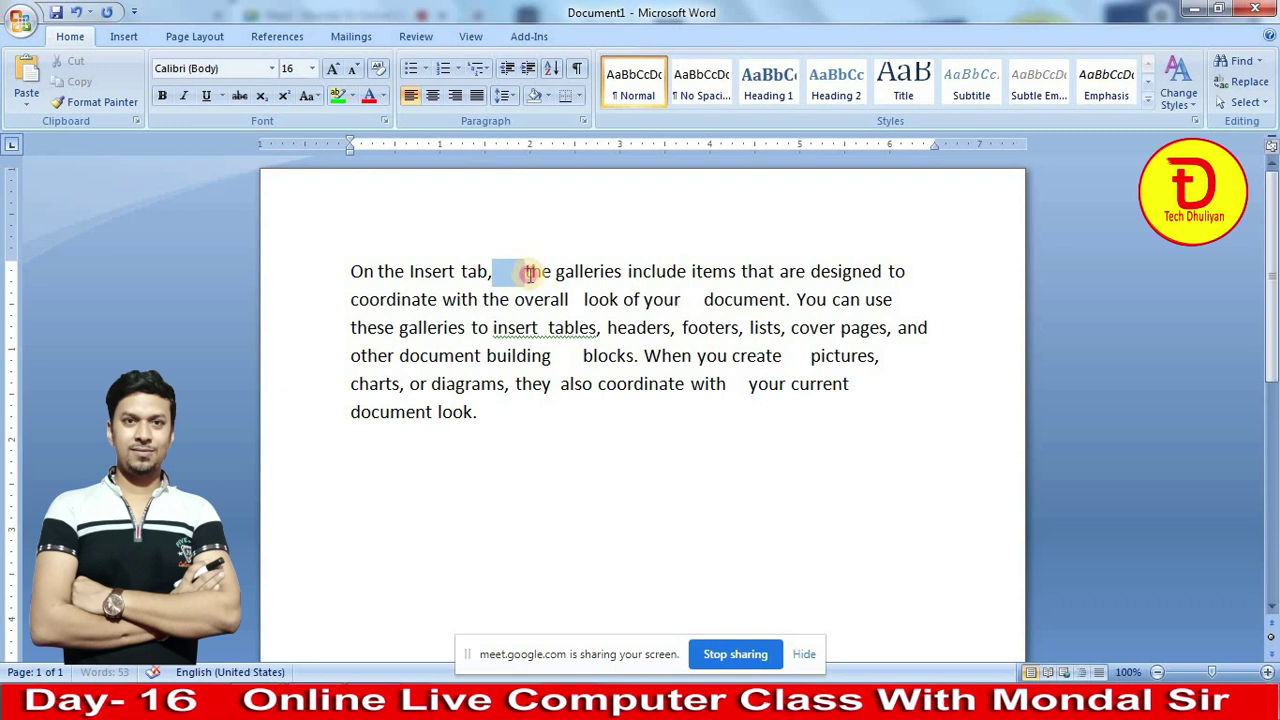
left_click(790, 356)
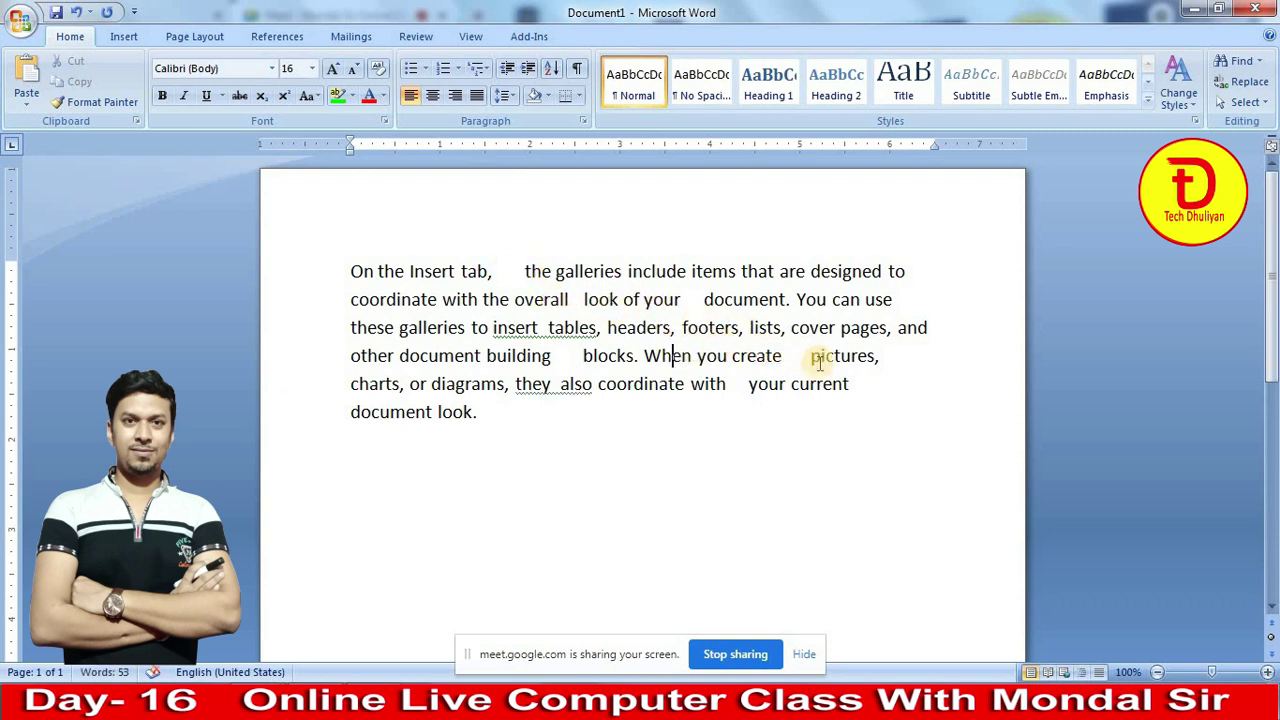
scroll(681, 390, "down", 1)
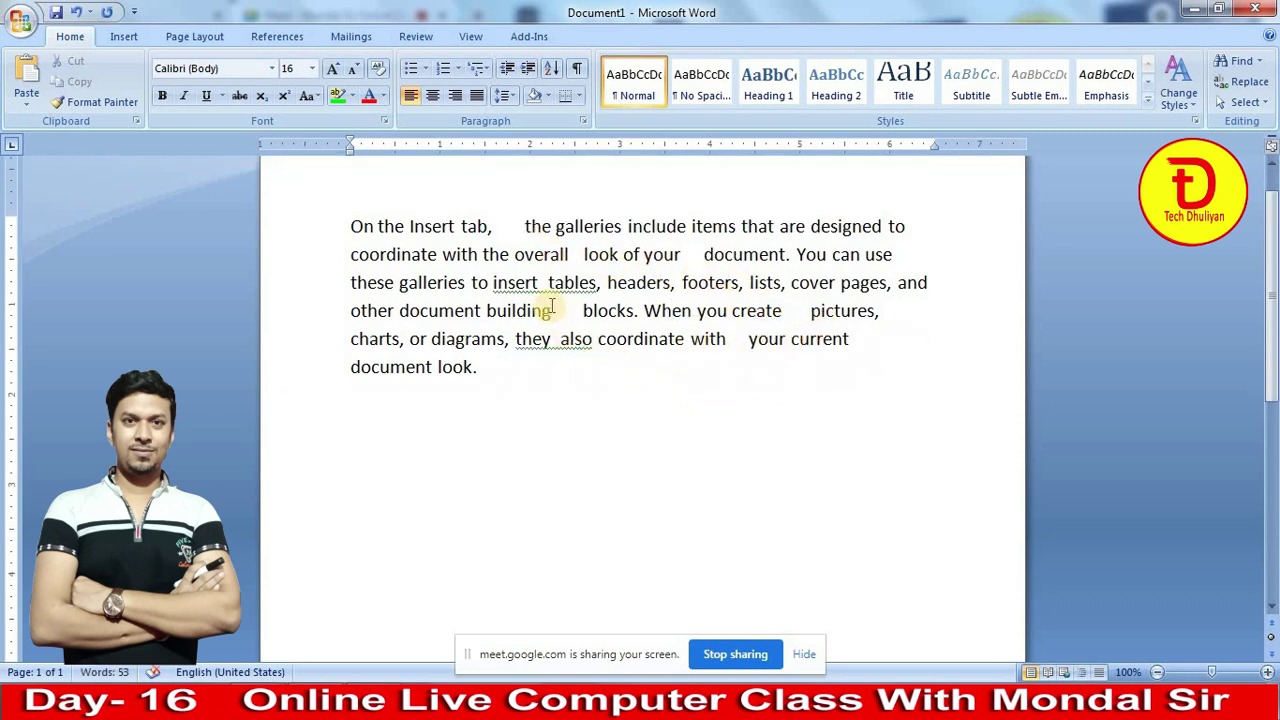
left_click_drag(551, 310, 586, 310)
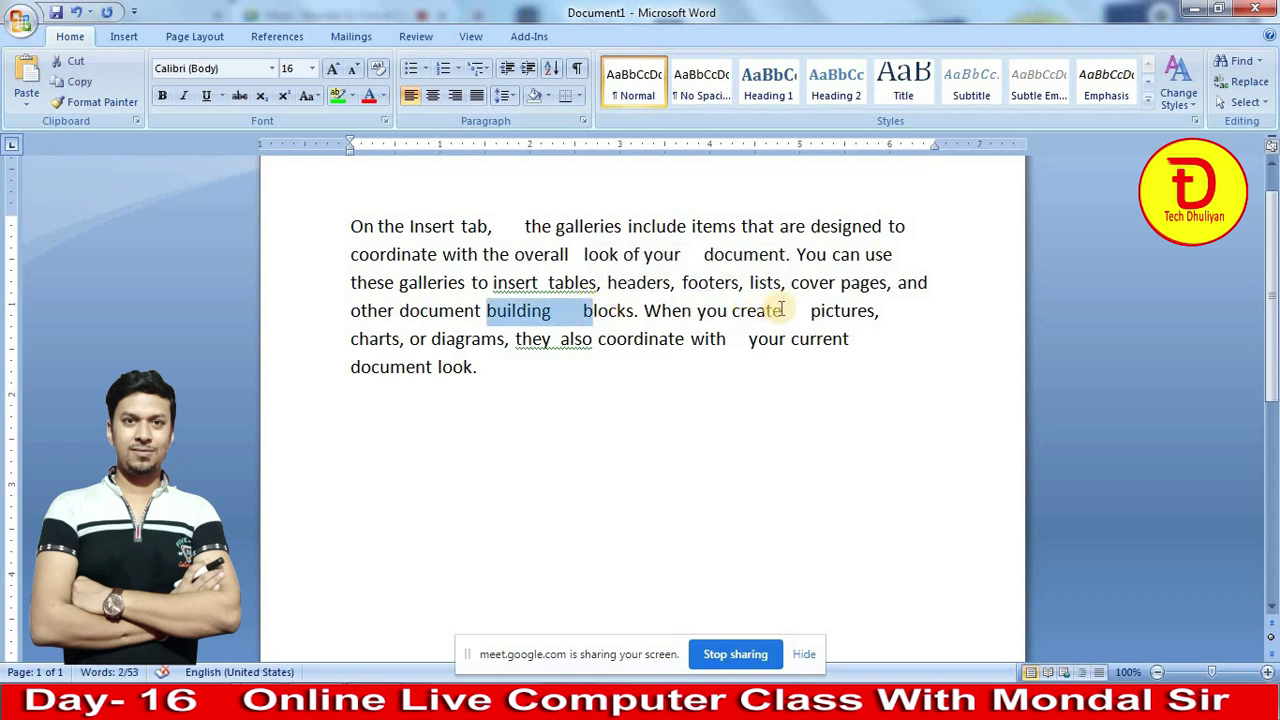
left_click_drag(782, 310, 810, 310)
left_click(690, 340)
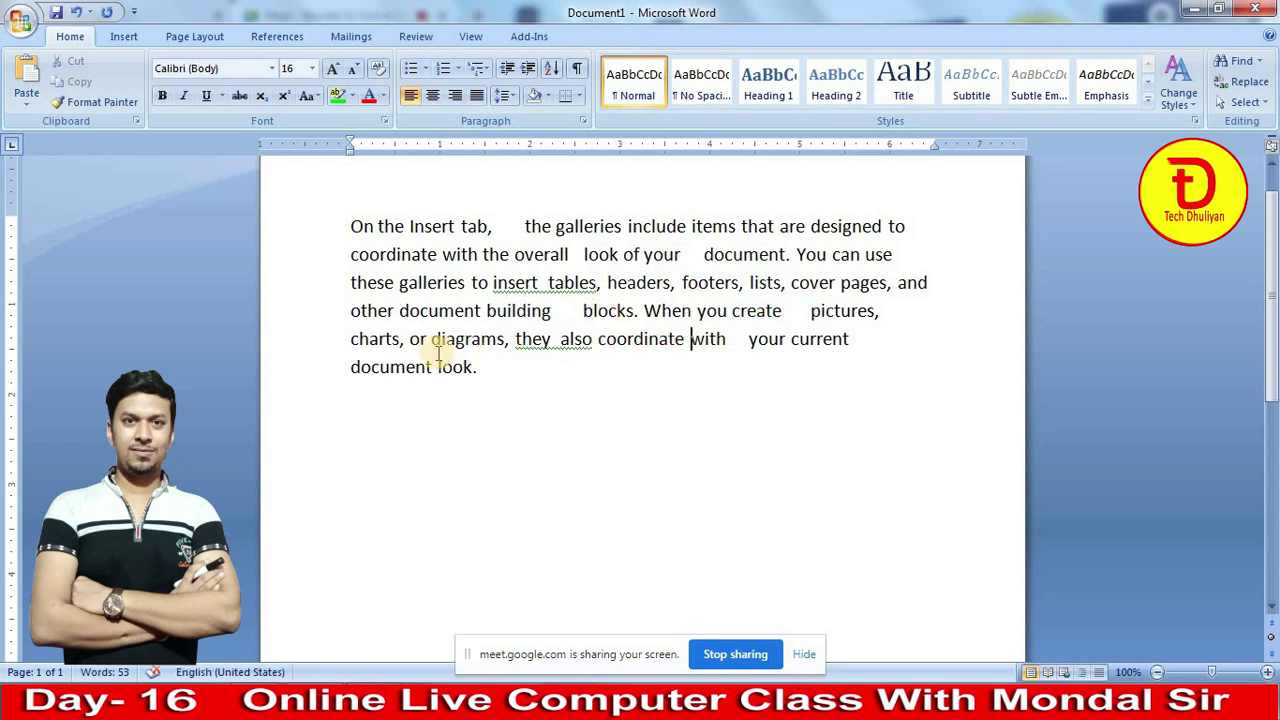
left_click(443, 254)
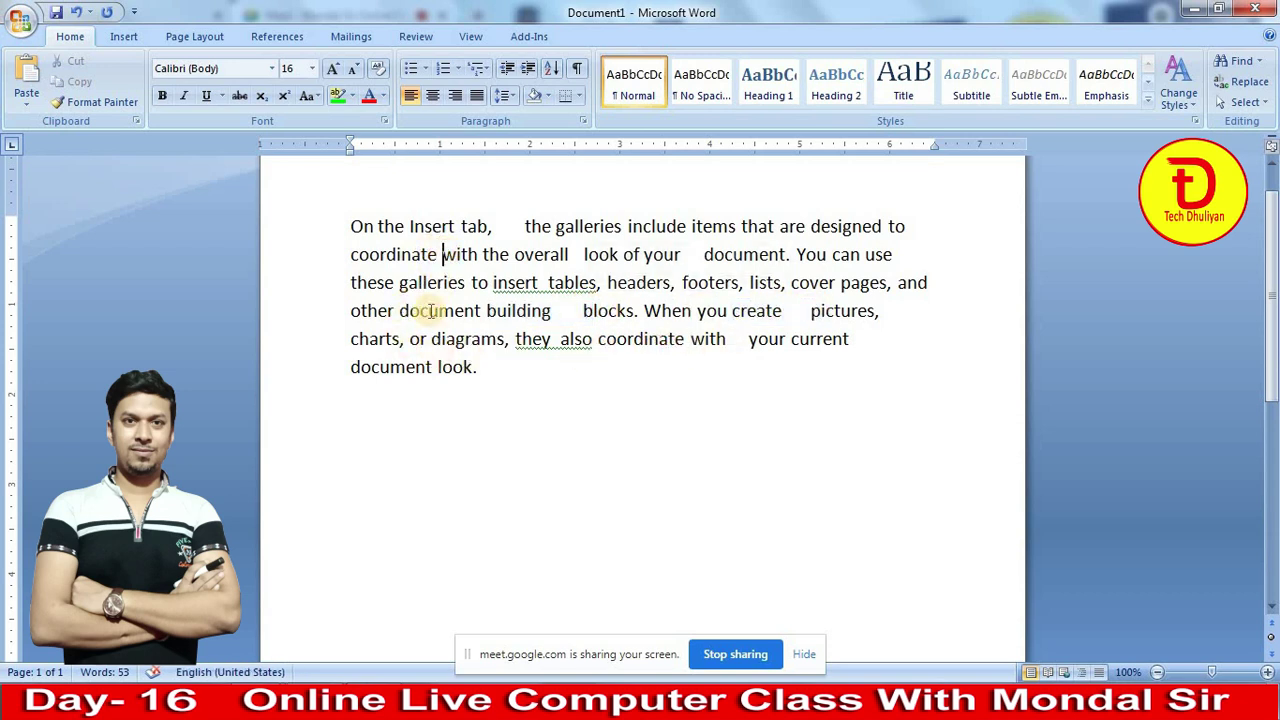
left_click(816, 342)
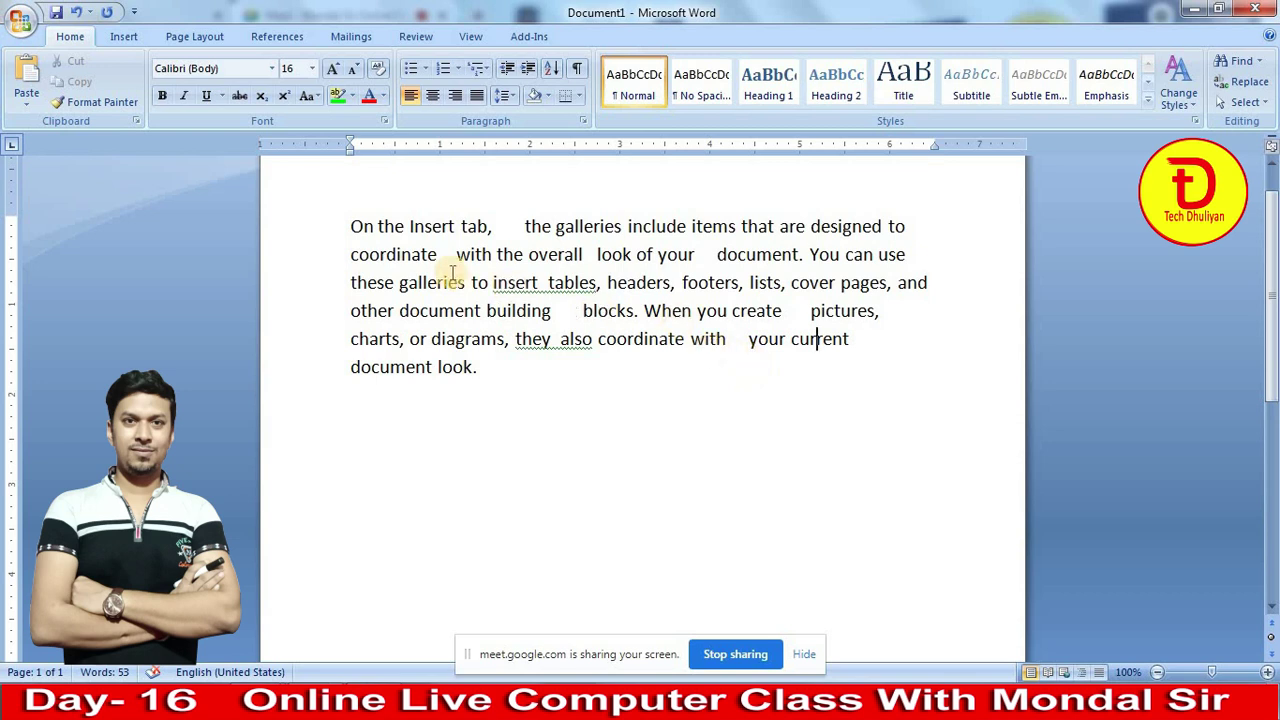
left_click_drag(351, 225, 510, 398)
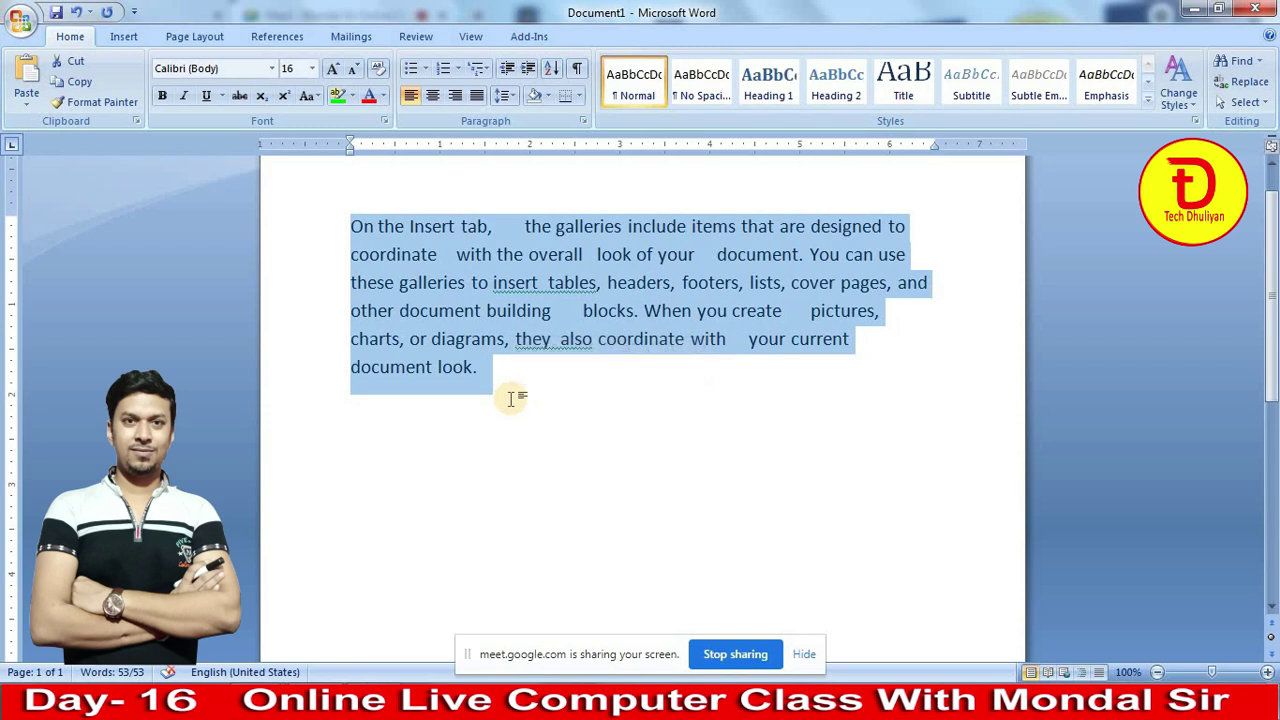
- Replace all white space (^w) with nothing, making 53 replacements, then close the dialog
key("ctrl+h")
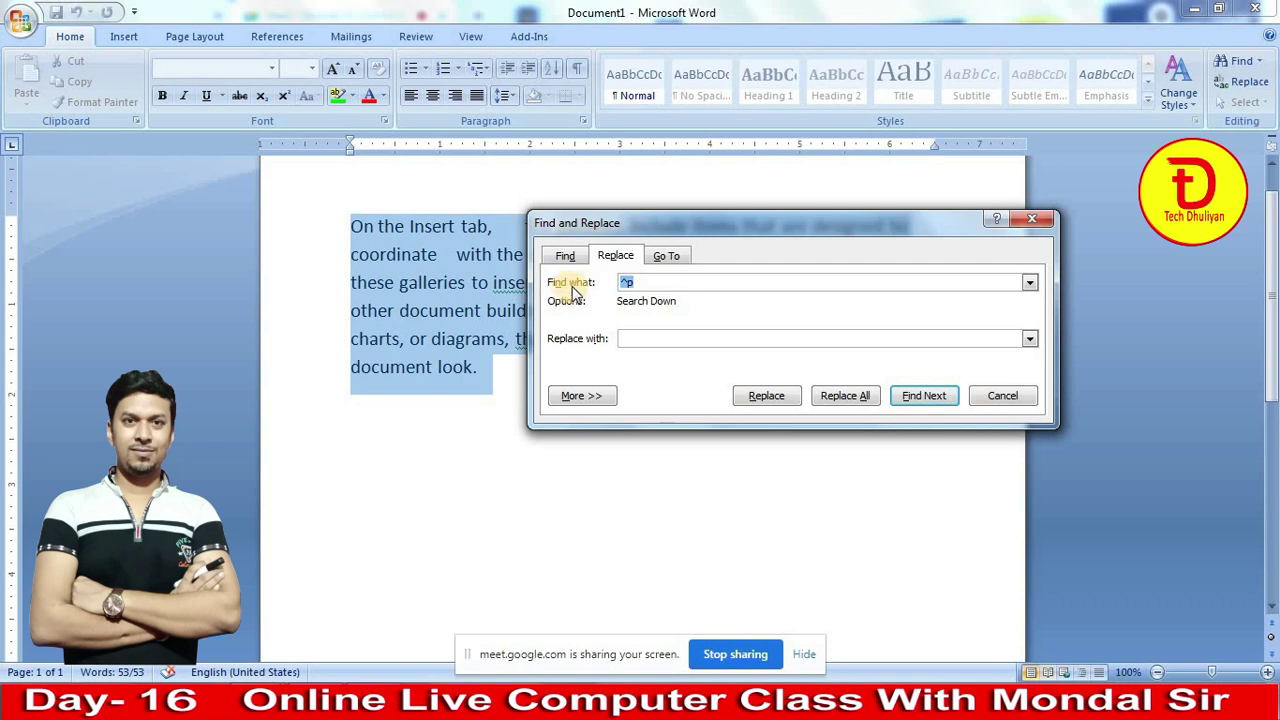
left_click(640, 285)
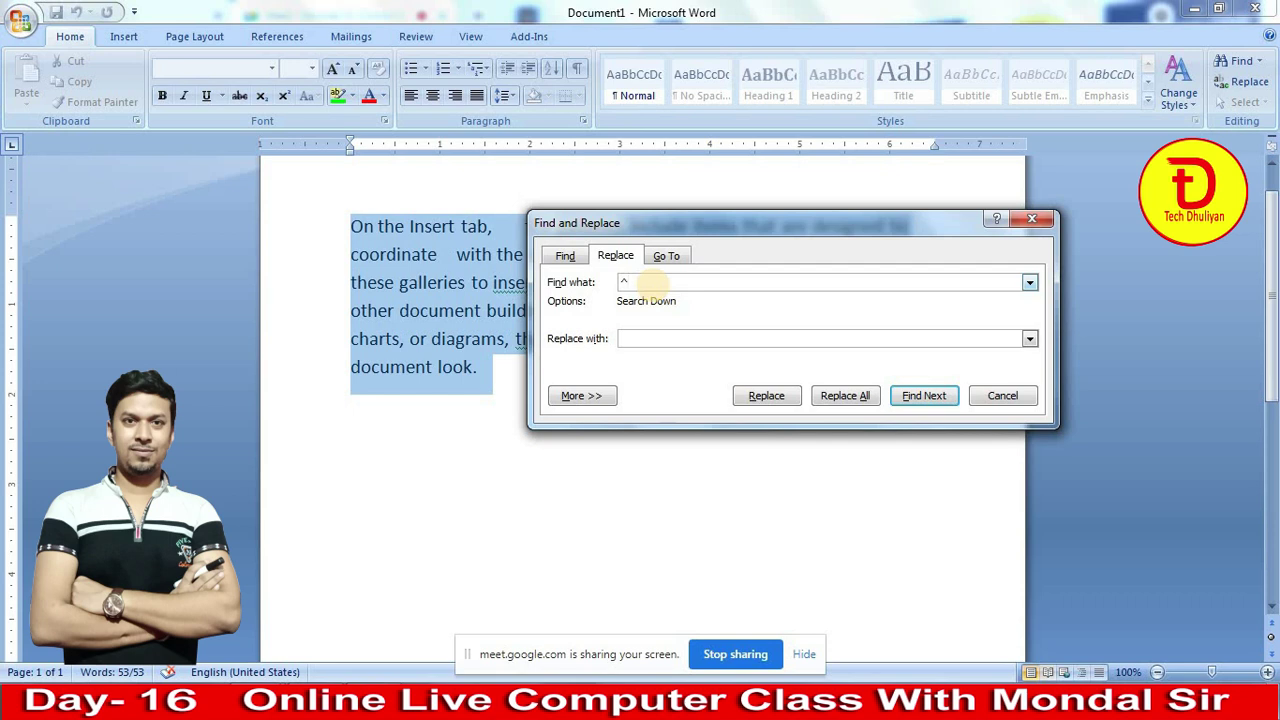
type("w")
left_click(647, 340)
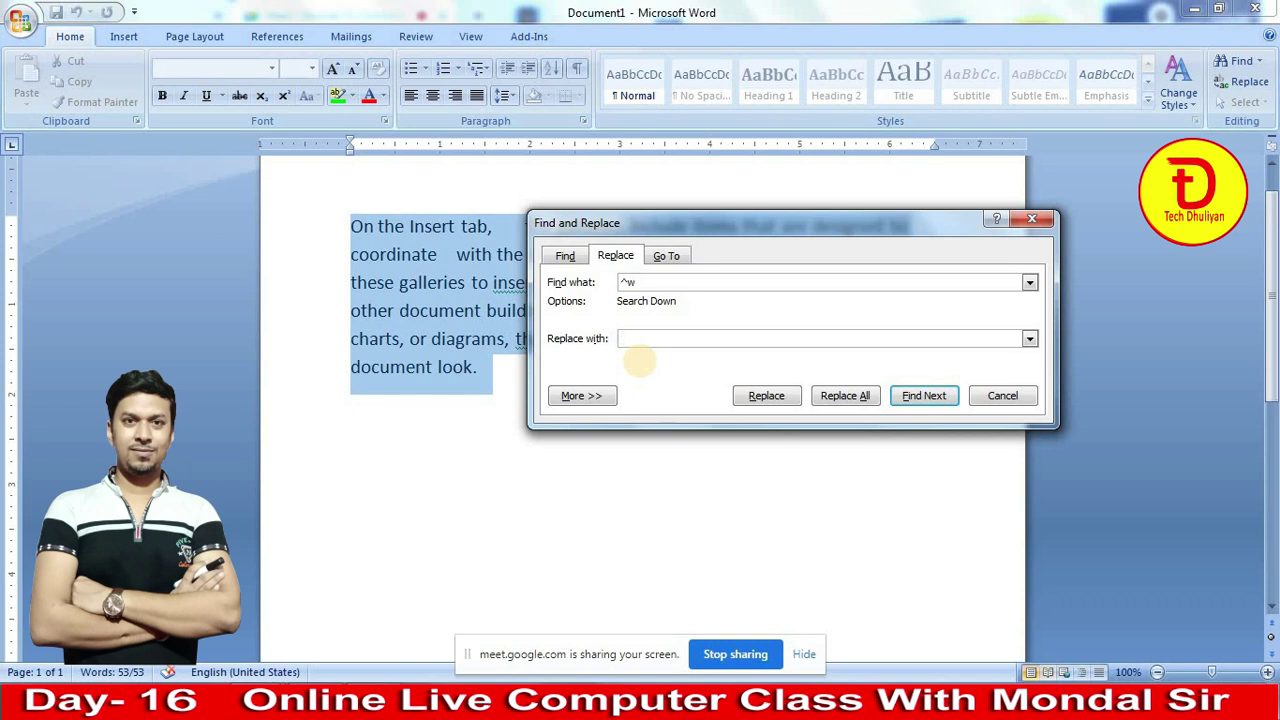
left_click(856, 399)
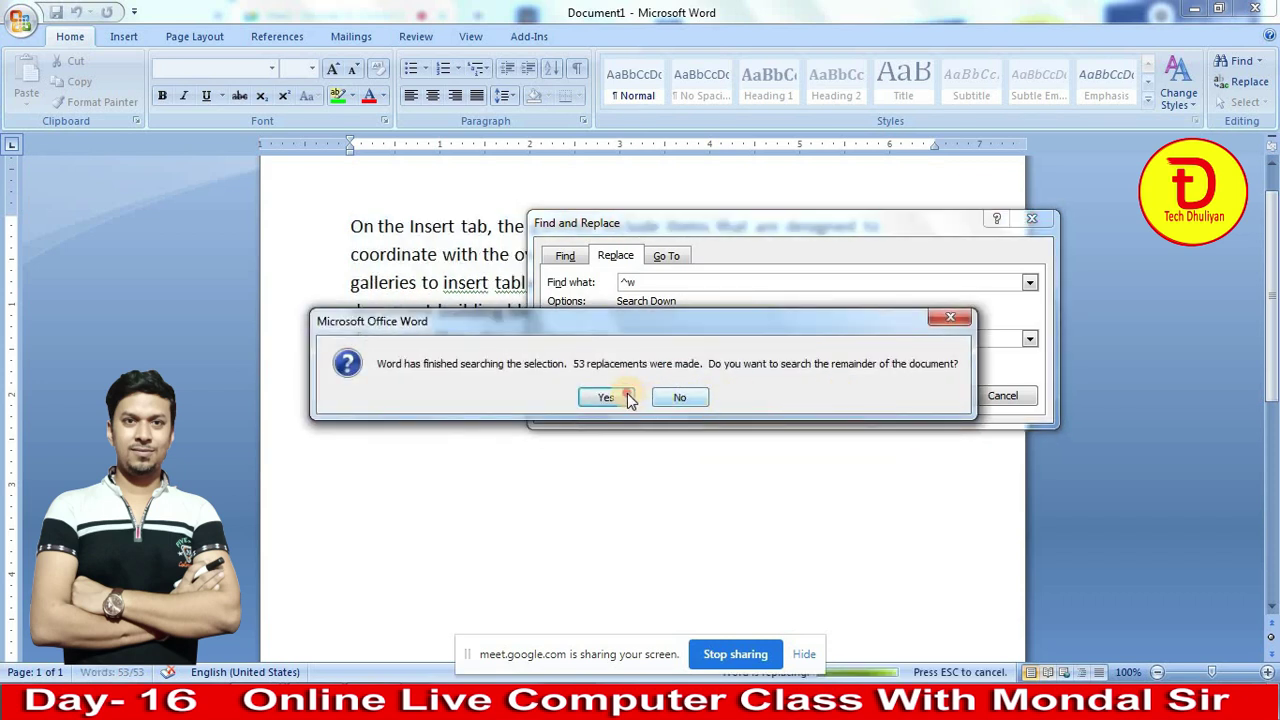
left_click(630, 399)
left_click(648, 397)
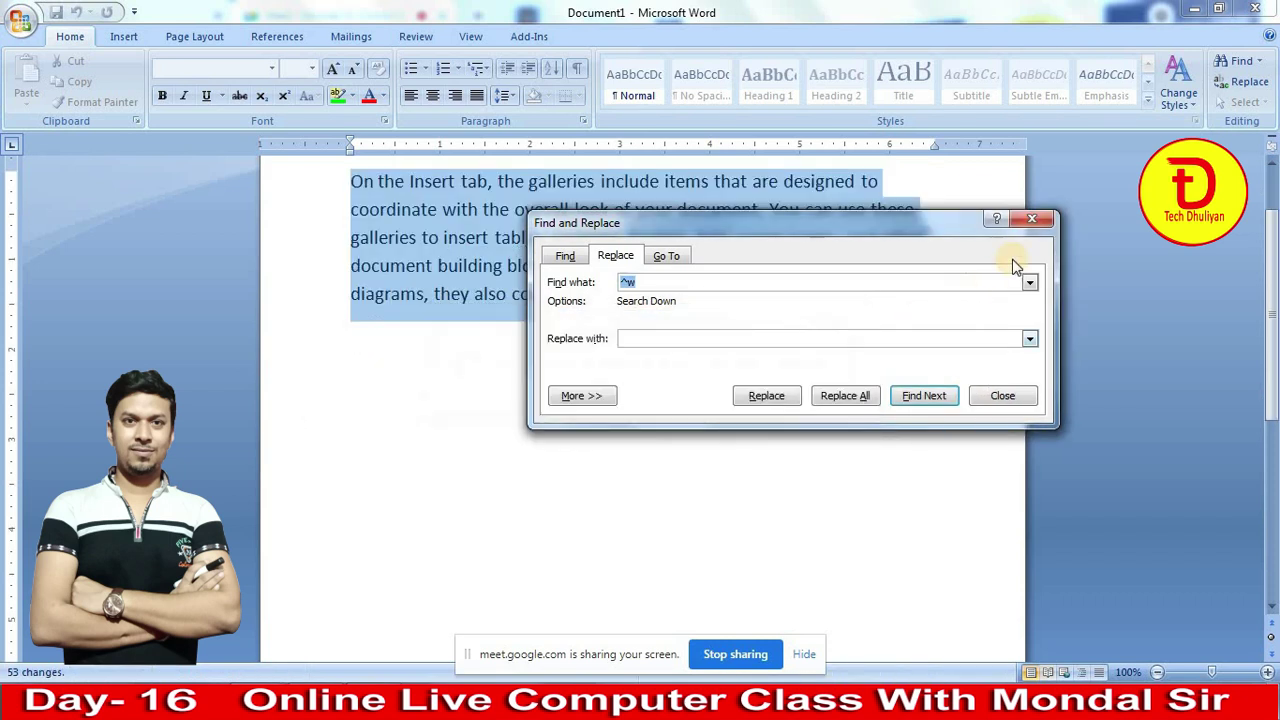
left_click(1032, 218)
scroll(703, 395, "up", 2)
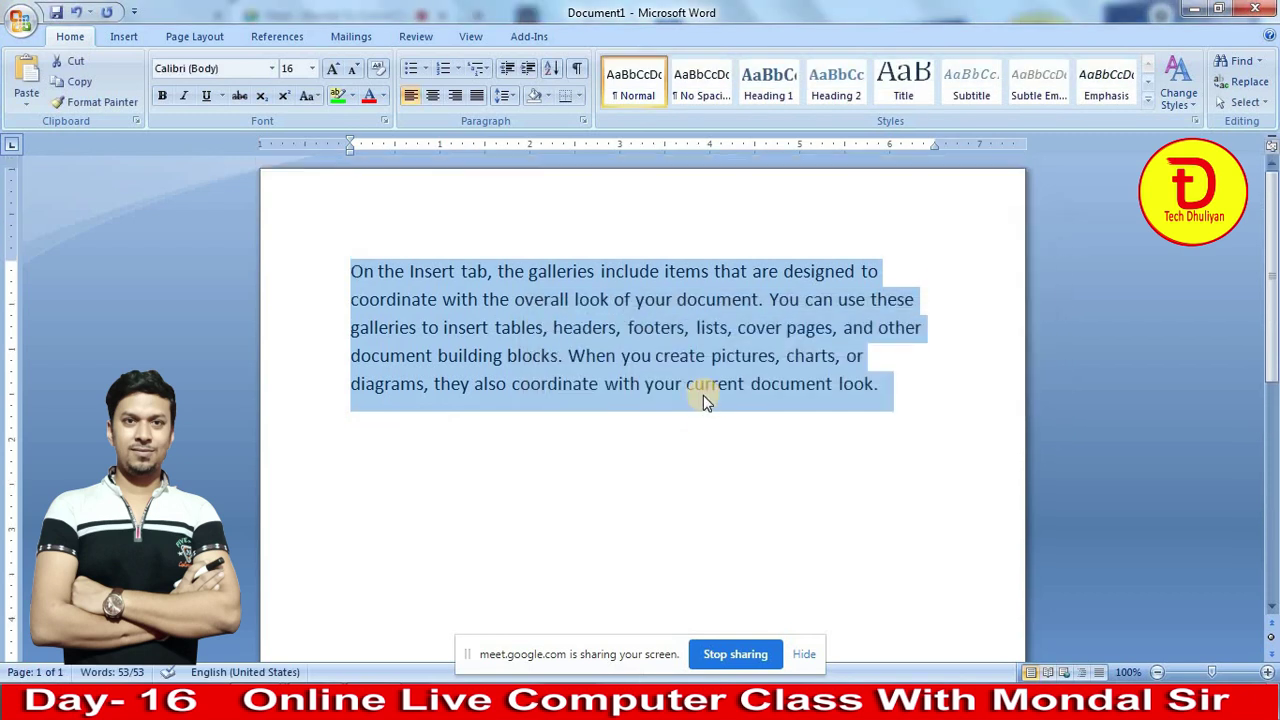